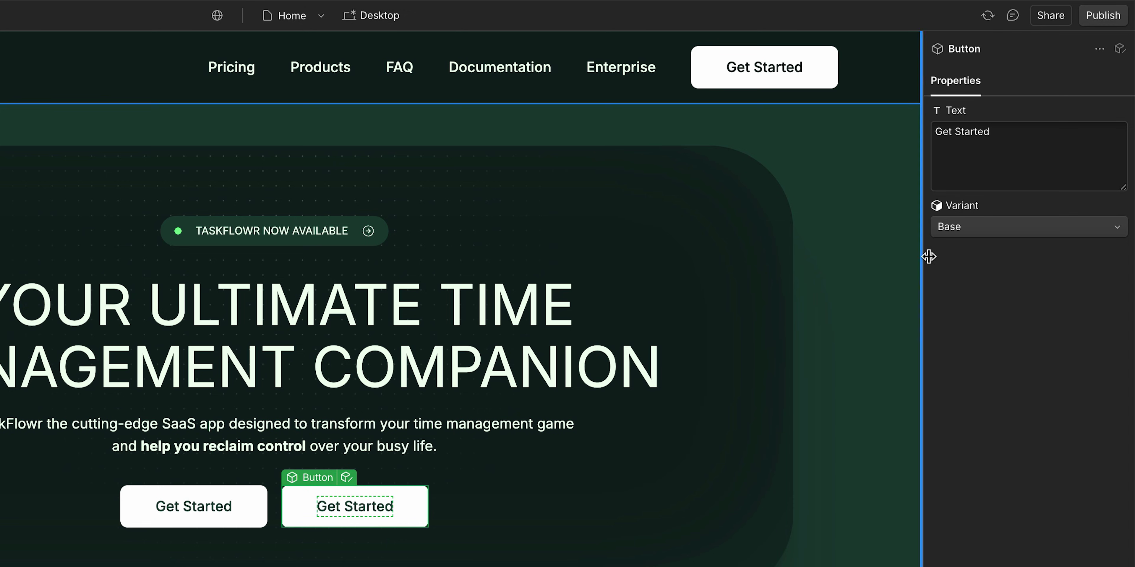
Preview the existing Button and Card variants, then start editing the Get Started Button component.
left_click(978, 232)
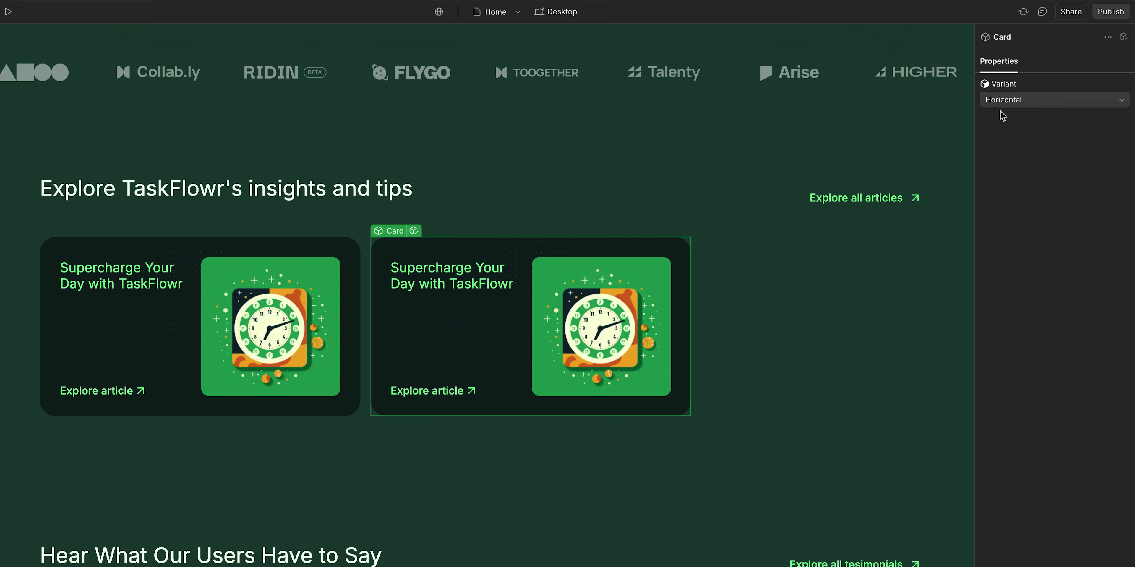
left_click(1012, 101)
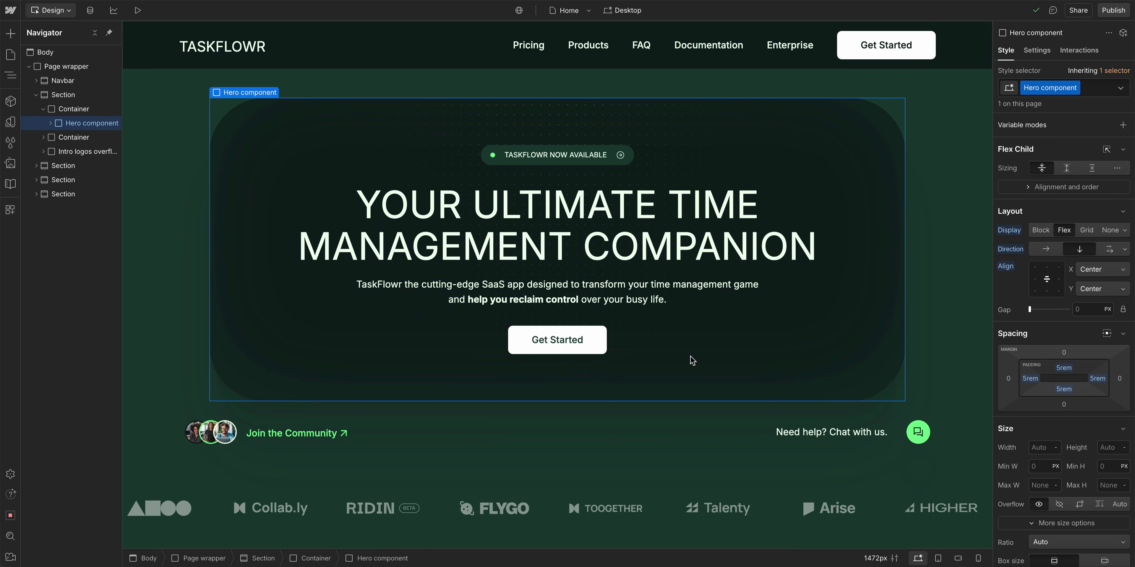
left_click(593, 334)
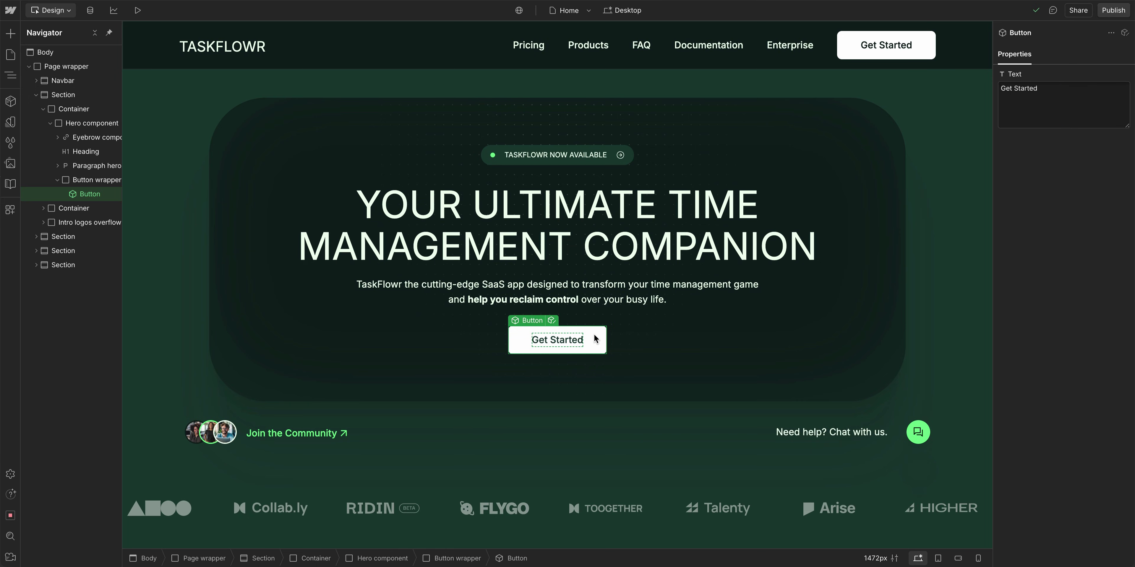
left_click(551, 321)
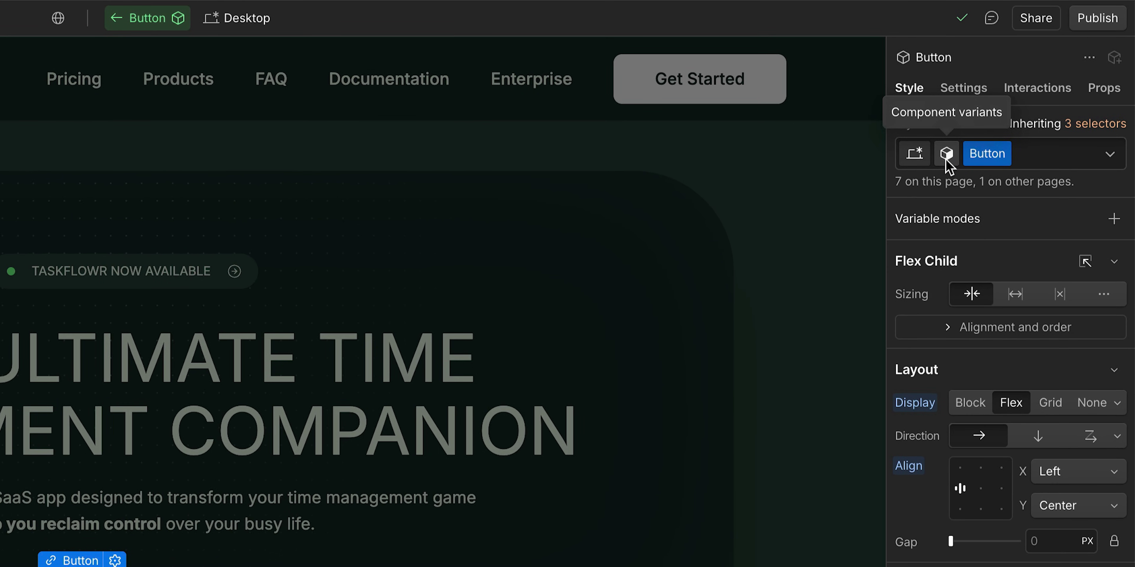
Add a new Button variant named 'Secondary'.
left_click(946, 158)
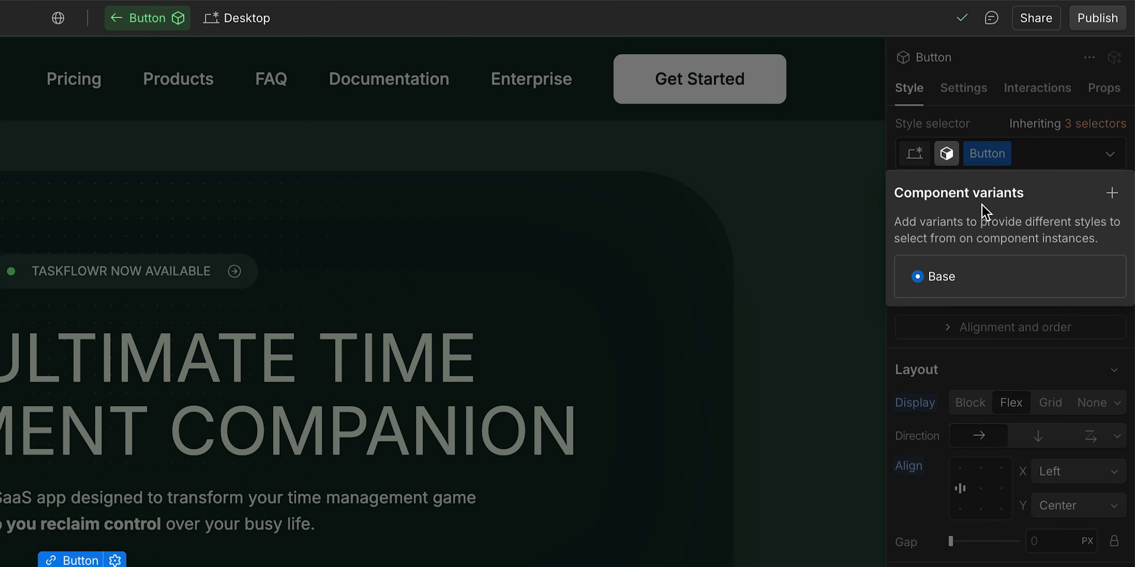
left_click(1111, 193)
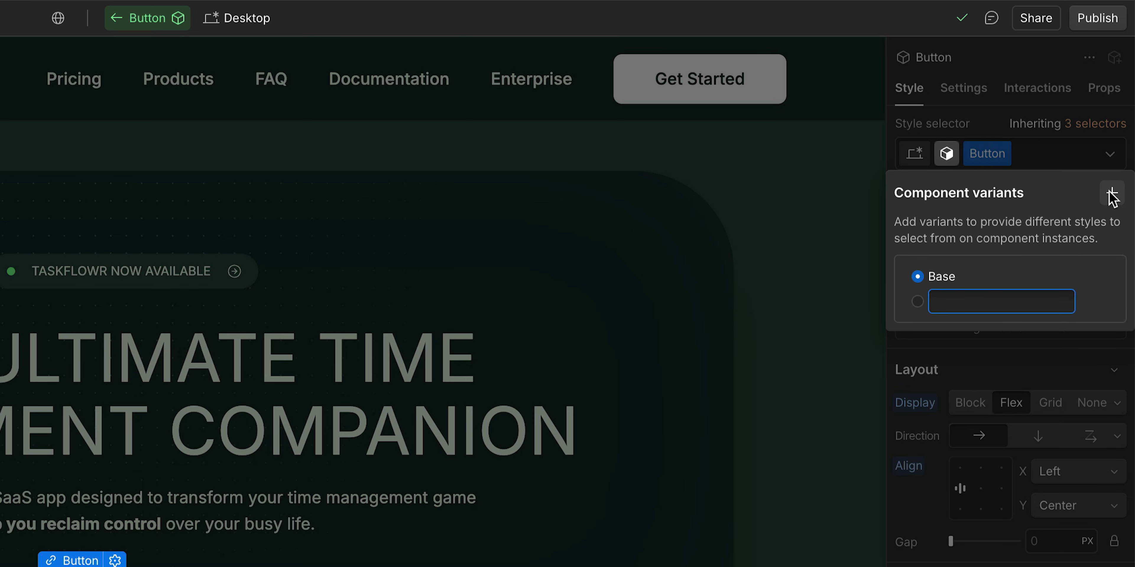
type("Secondary")
key("Return")
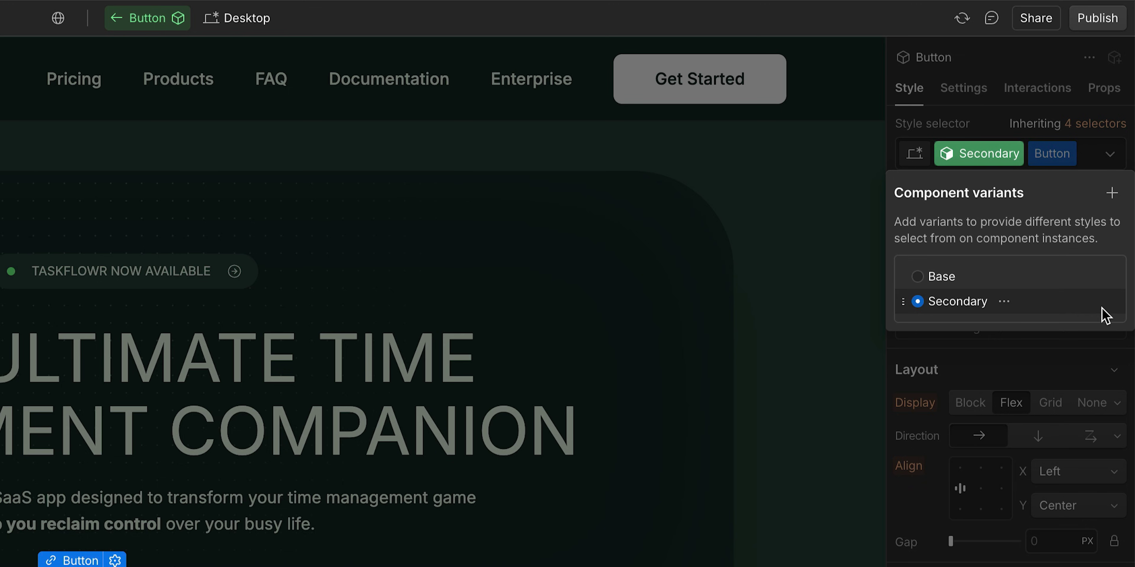
left_click(1049, 385)
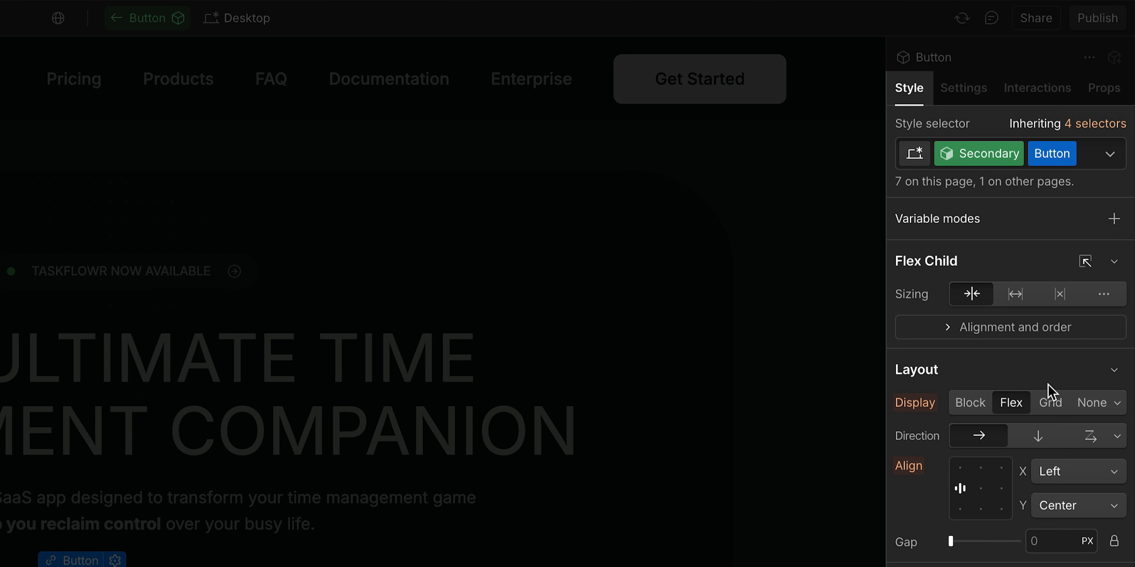
Style the Secondary variant with a Transparent background, White text and a White border.
scroll(1049, 388, "down", 5)
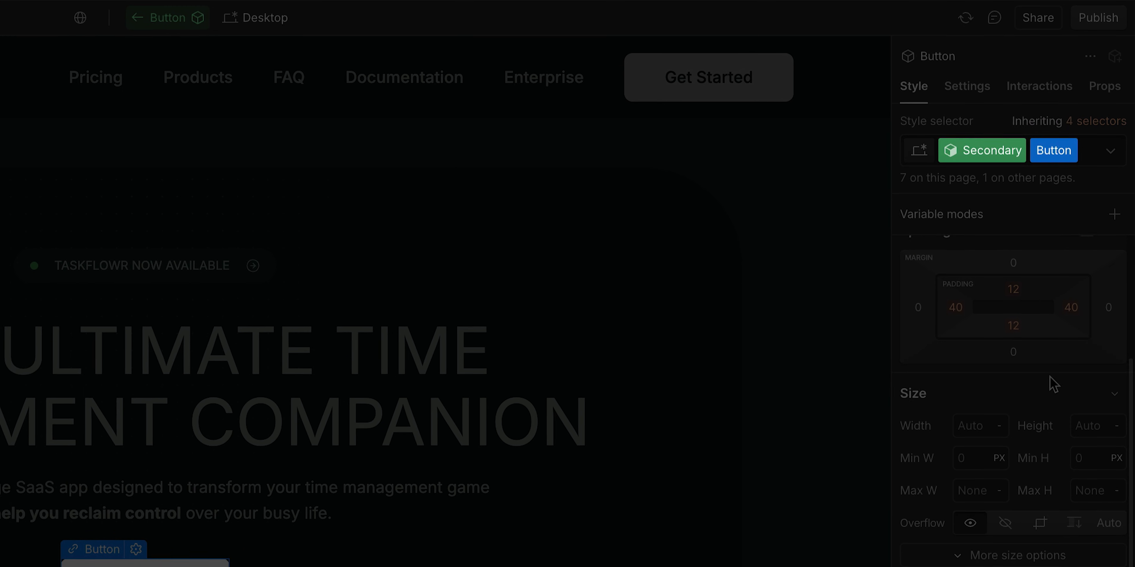
scroll(1053, 384, "down", 5)
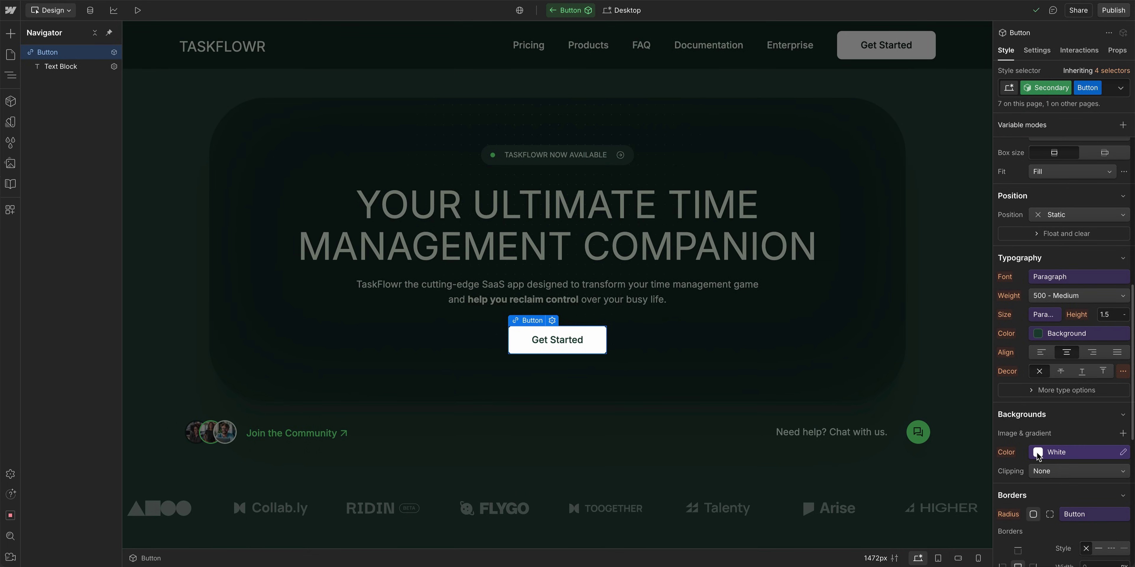
left_click(1038, 457)
left_click(1036, 308)
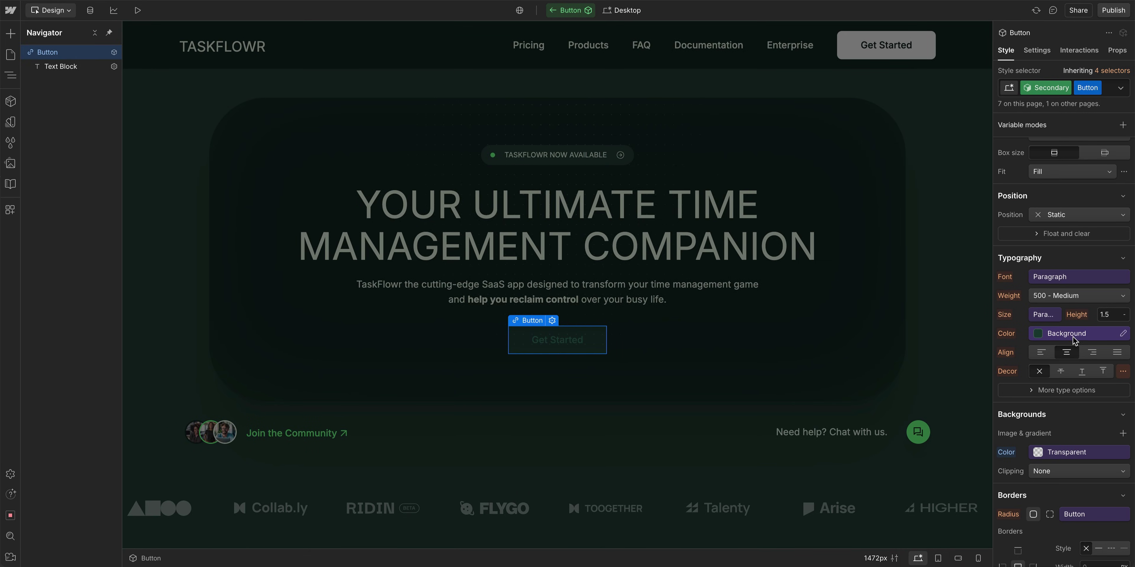
left_click(1038, 336)
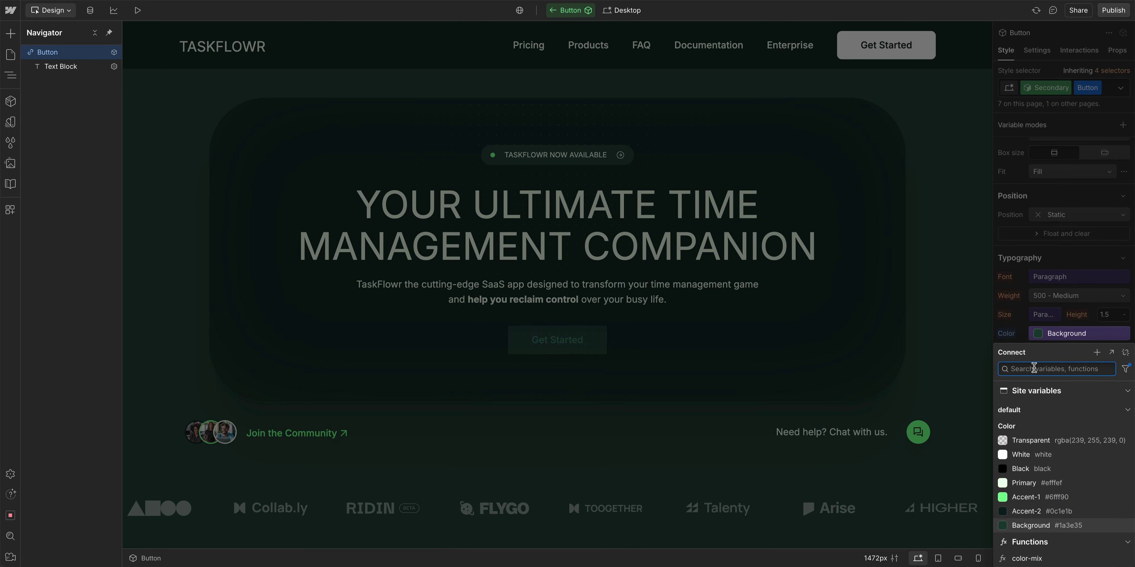
left_click(1021, 454)
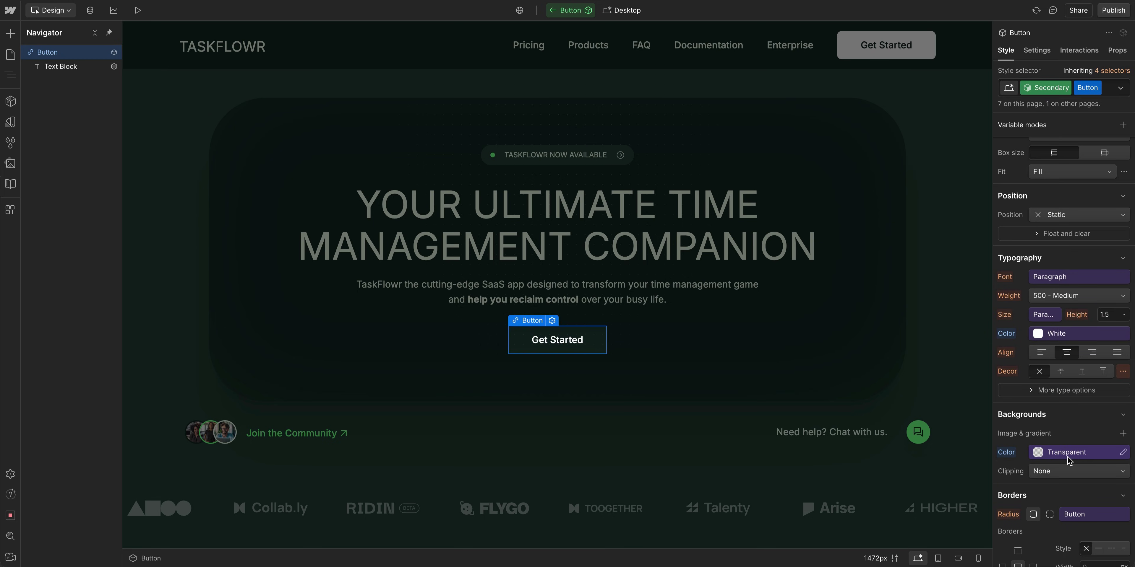
scroll(1082, 458, "down", 3)
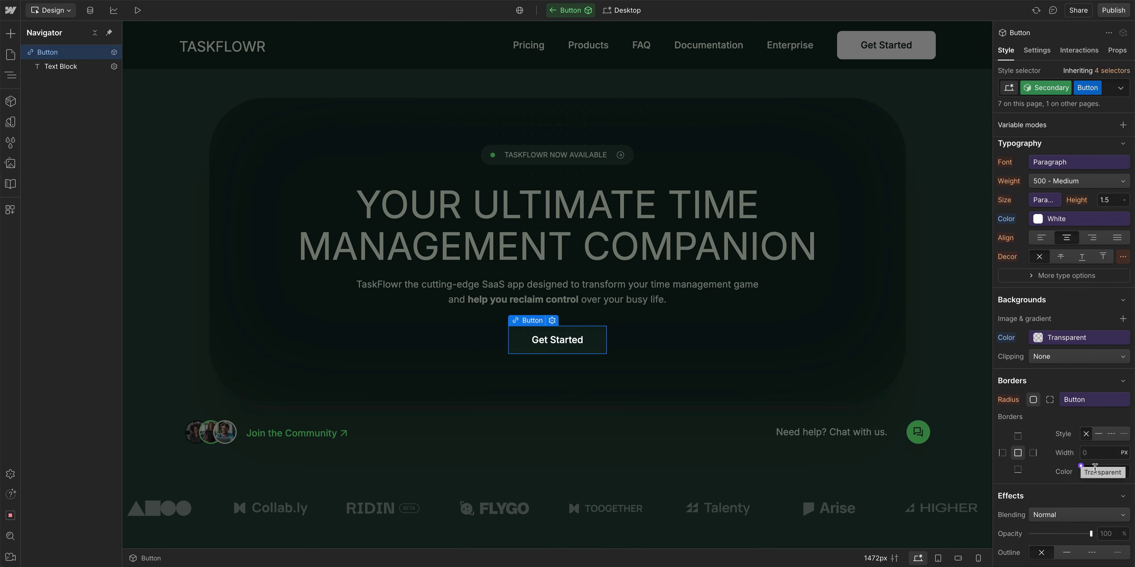
left_click(1082, 467)
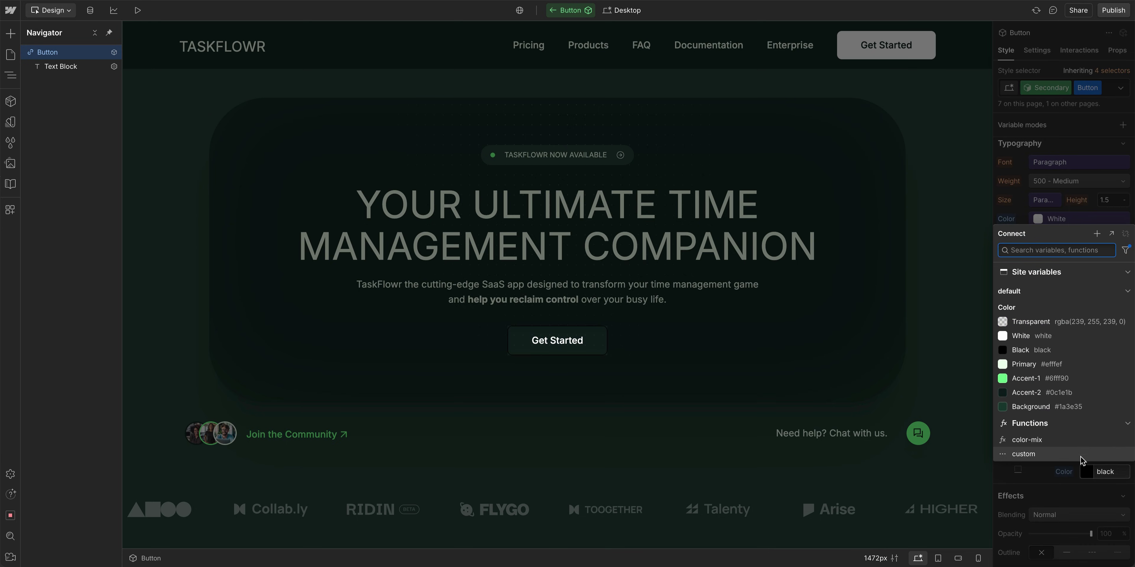
left_click(1070, 342)
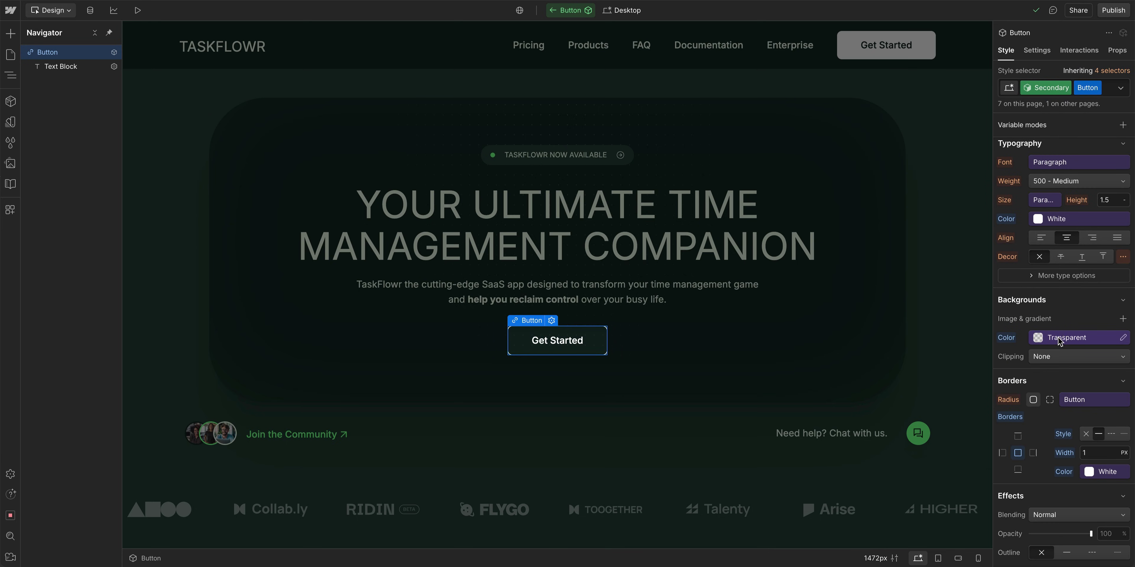
Duplicate the Get Started button and switch the copy to the Secondary variant.
left_click(801, 339)
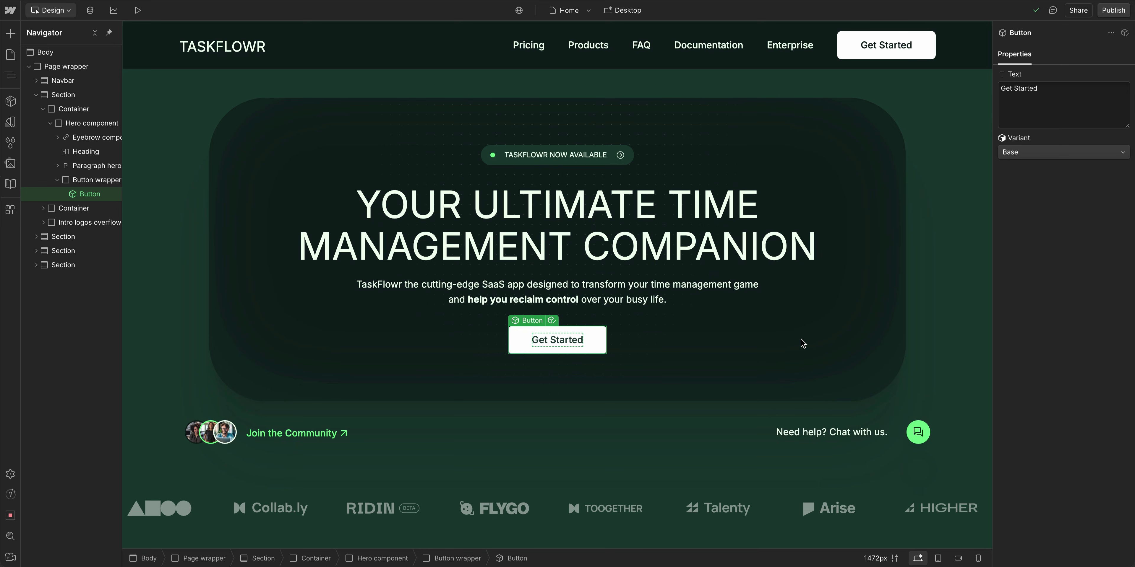
key("ctrl+c")
key("ctrl+v")
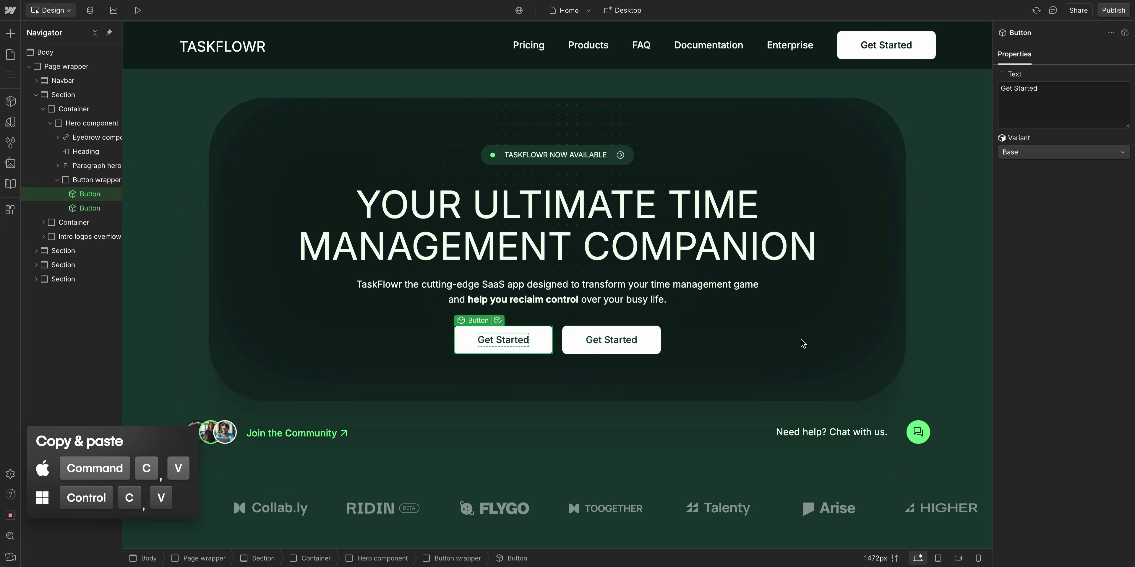
left_click(647, 336)
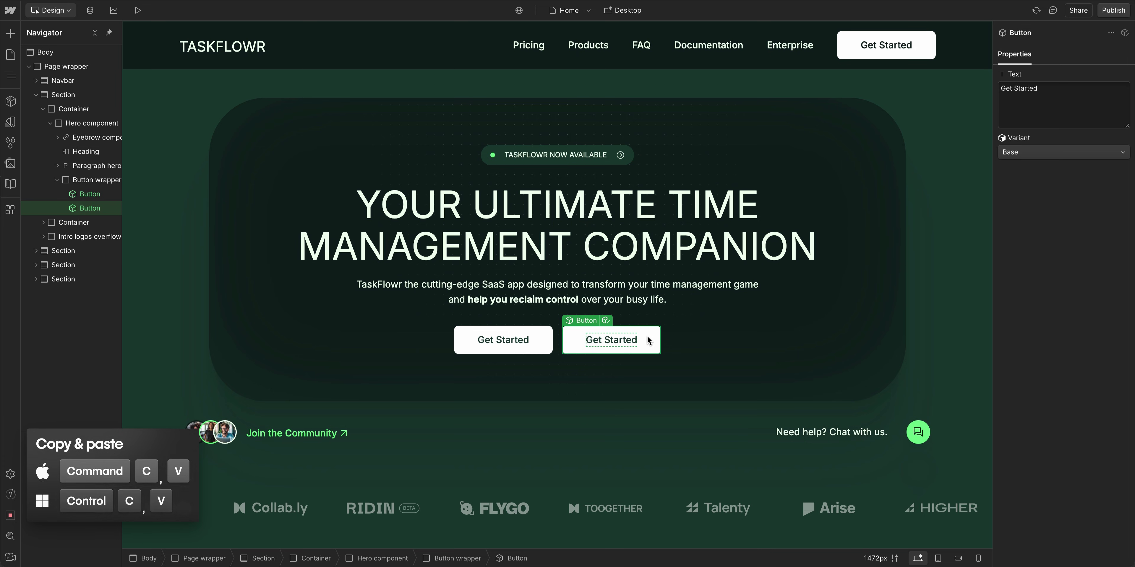
left_click(1030, 154)
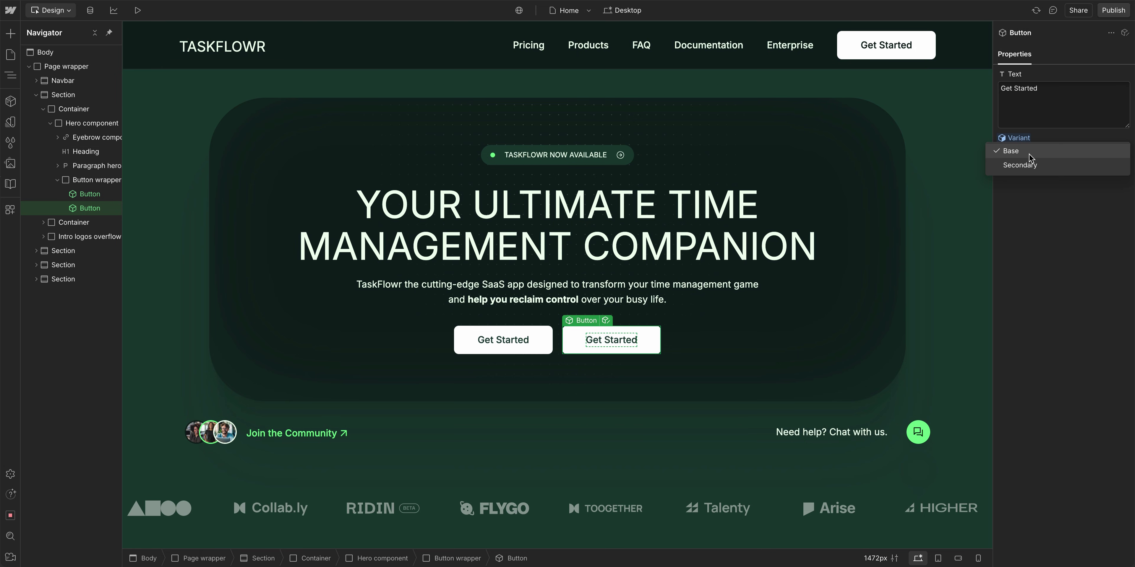
left_click(1021, 166)
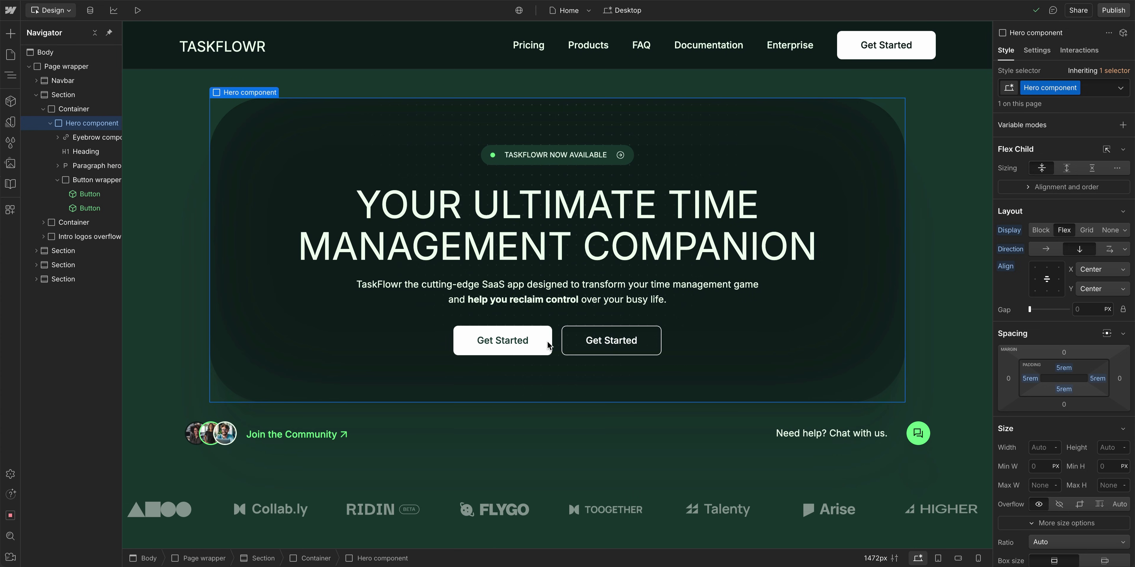
Turn on underline decoration for the Base Get Started button's text.
left_click(539, 340)
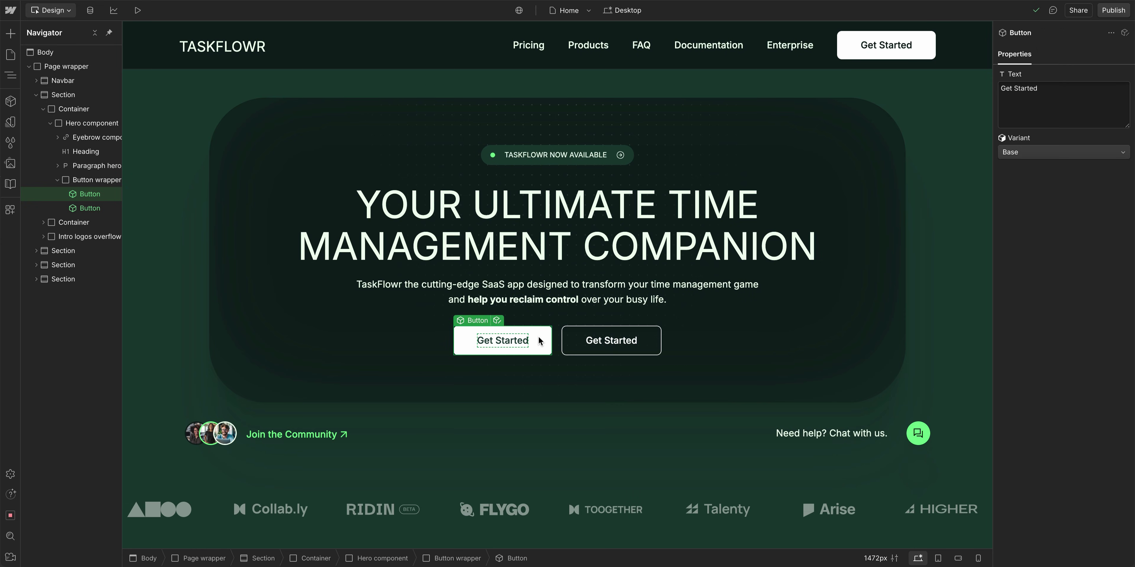
left_click(497, 322)
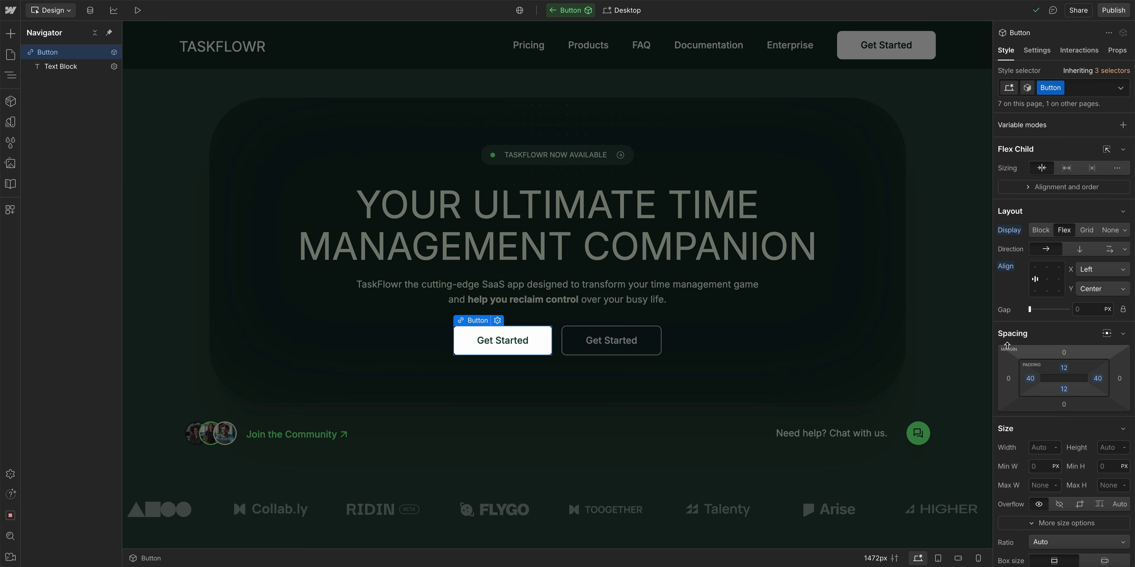
scroll(1006, 346, "down", 5)
scroll(1006, 346, "down", 5)
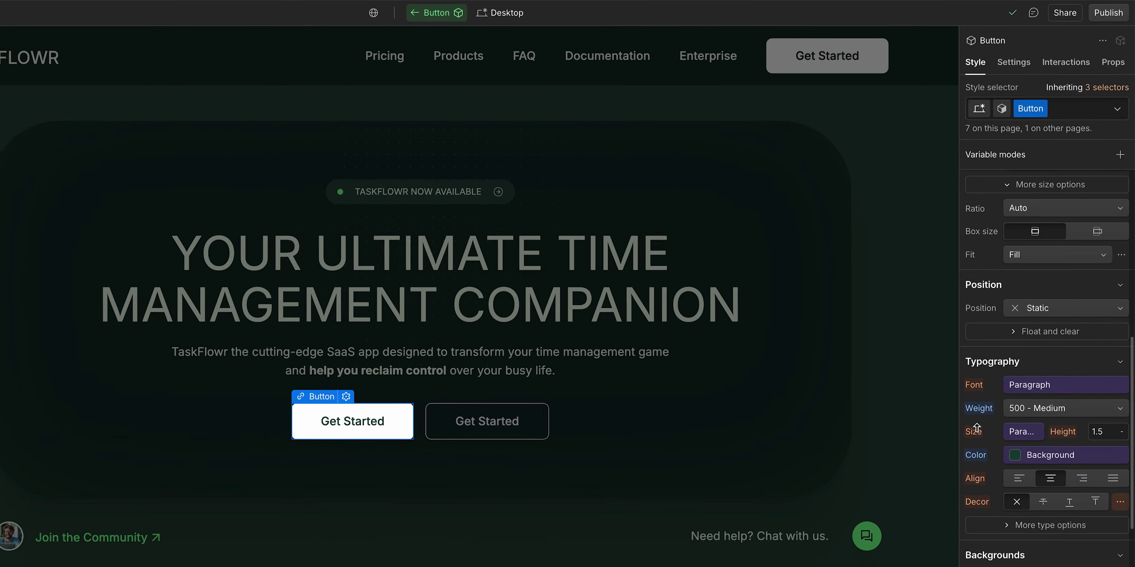
left_click(1070, 522)
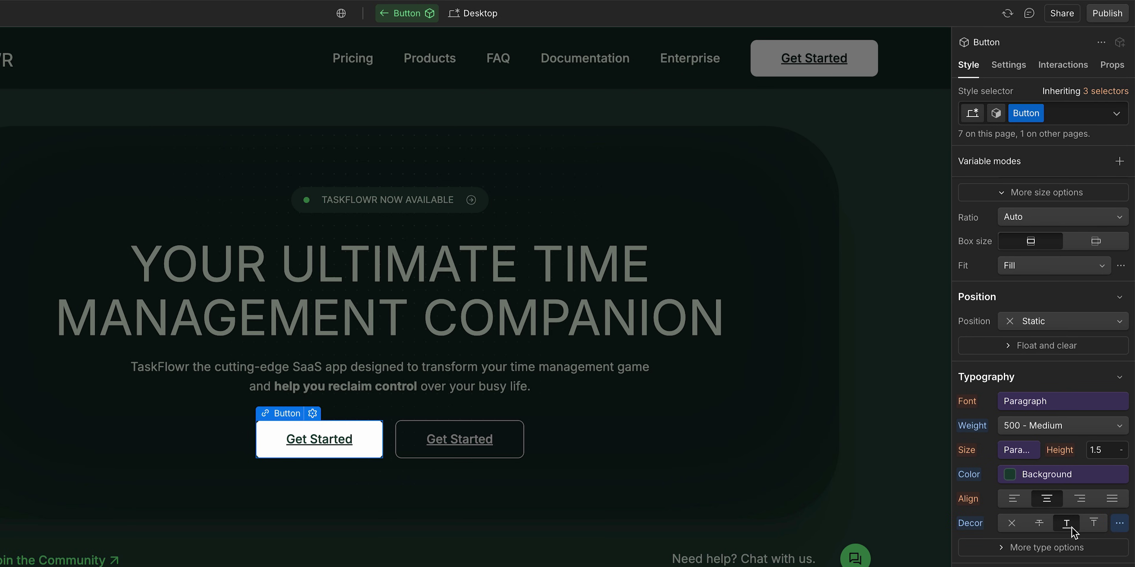
key("Escape")
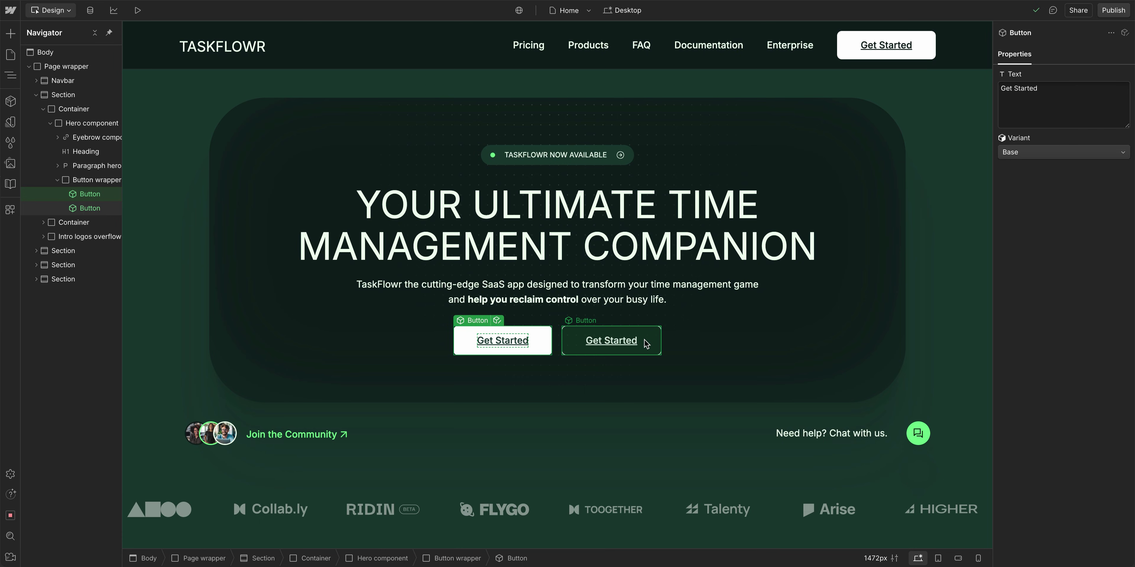
Set the Secondary variant's text decoration to None, leaving only Base underlined.
left_click(646, 343)
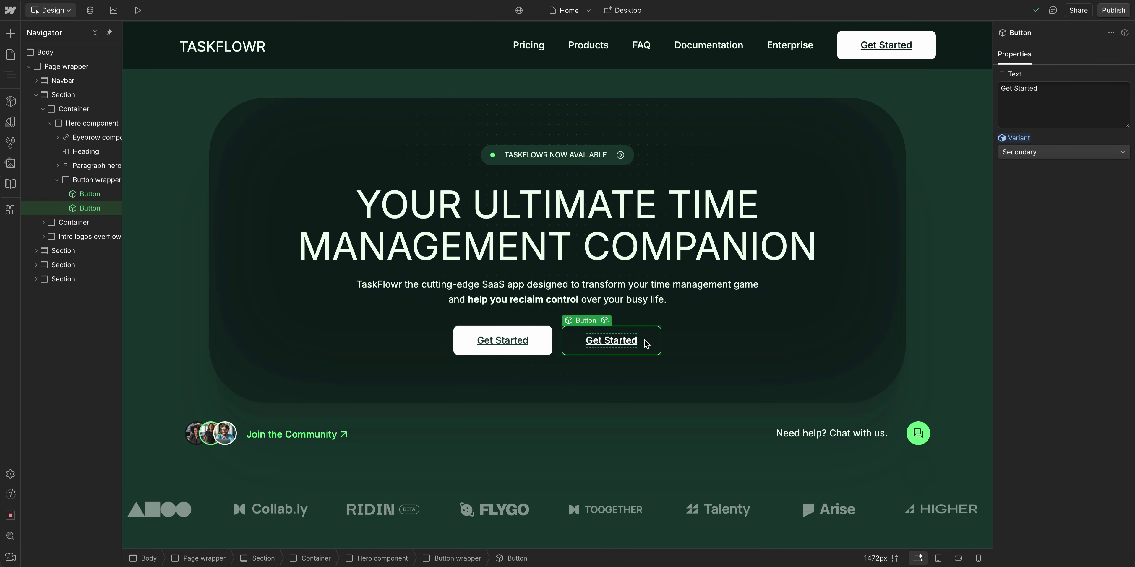
left_click(606, 322)
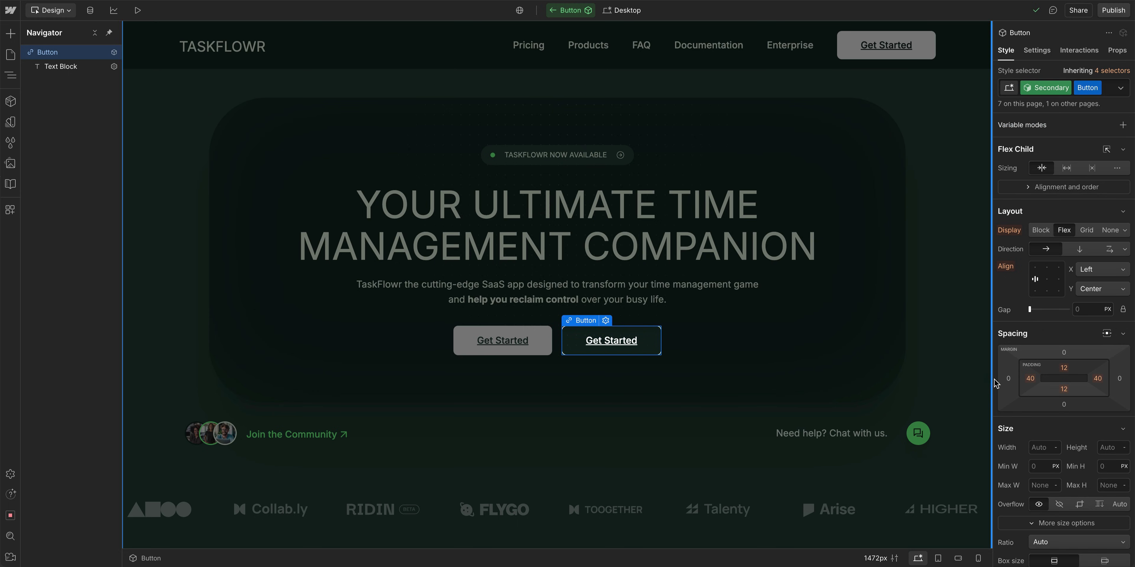
scroll(1041, 423, "down", 5)
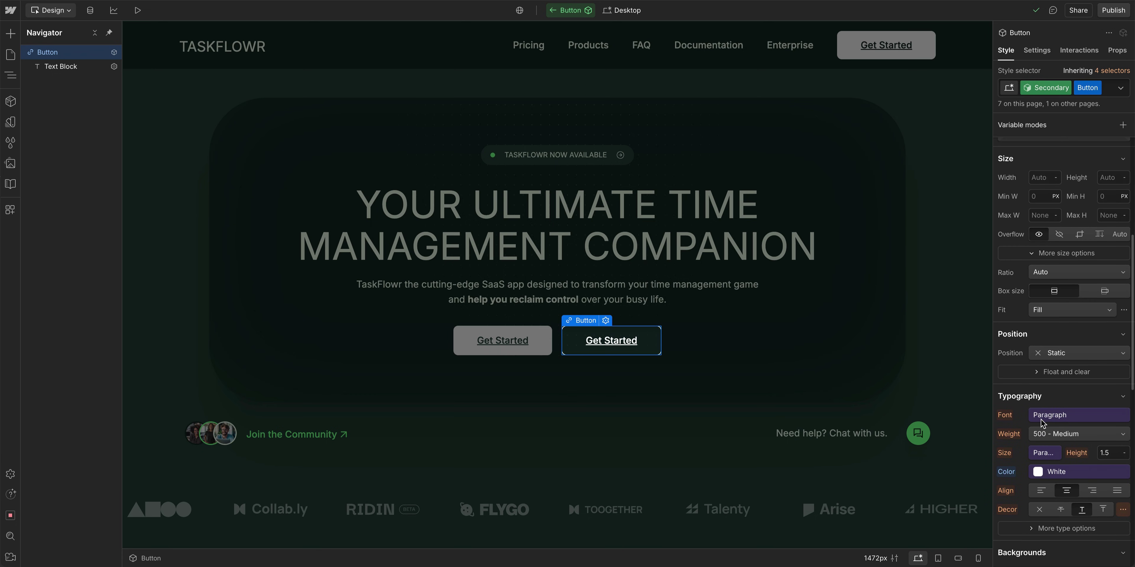
left_click(1040, 511)
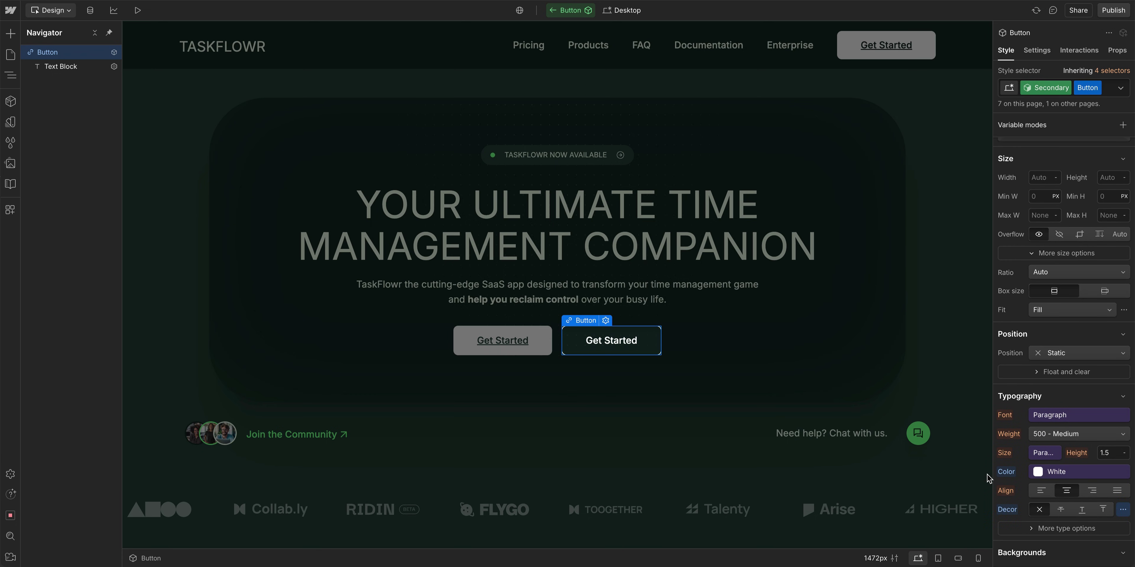
left_click(808, 378)
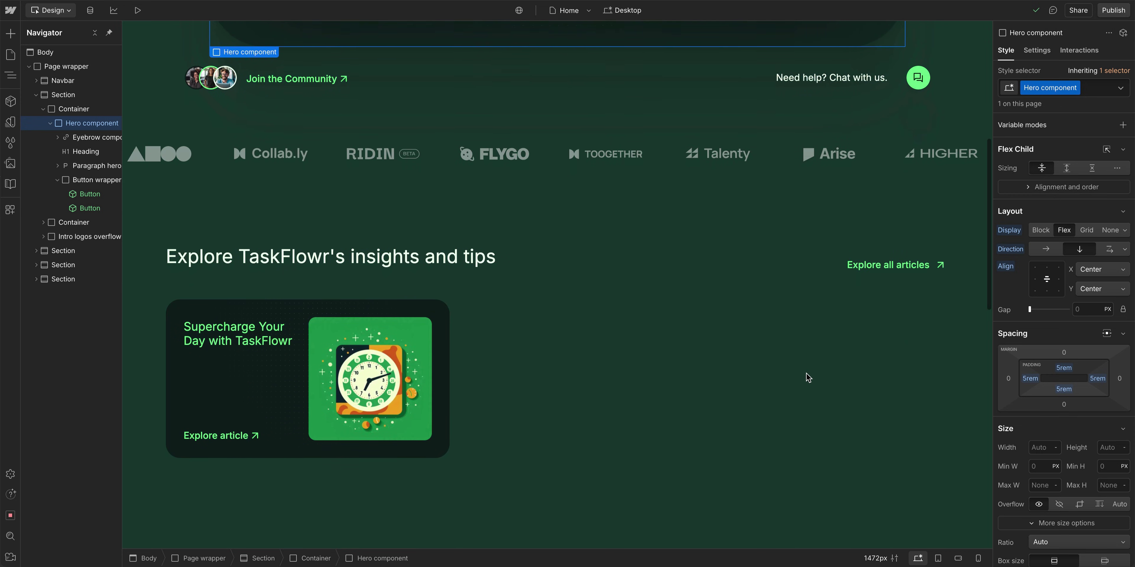
scroll(808, 374, "down", 3)
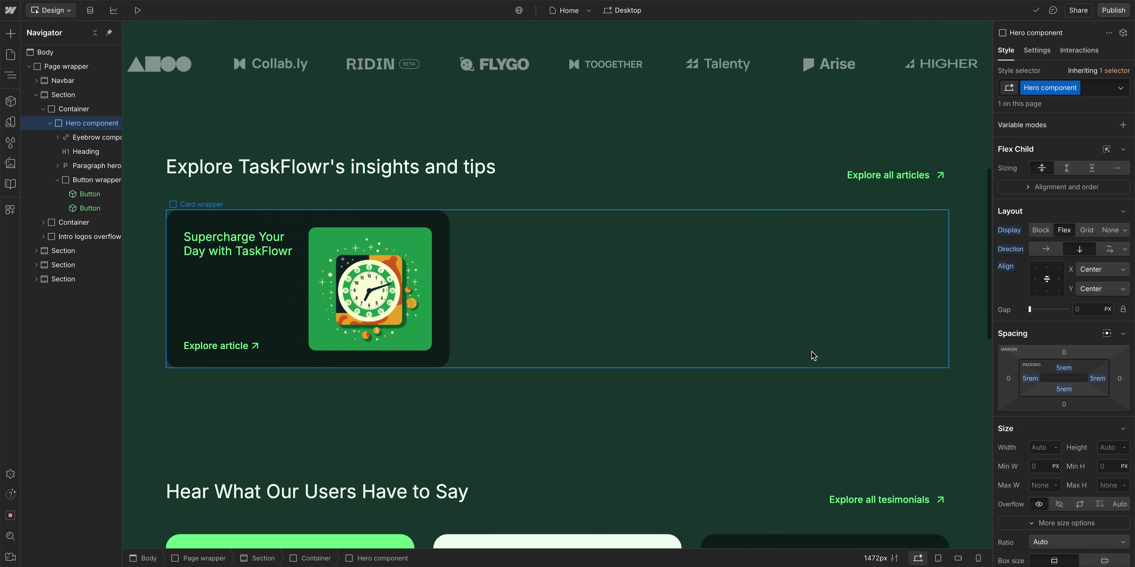
Add a new variant named 'Vertical' to the article Card component.
double_click(388, 220)
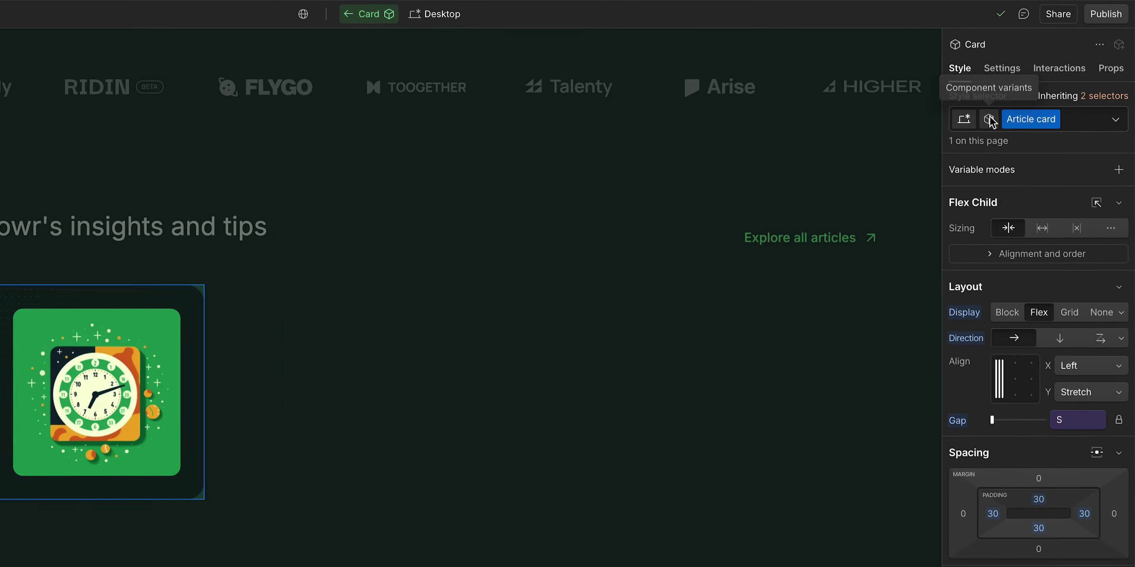
left_click(990, 120)
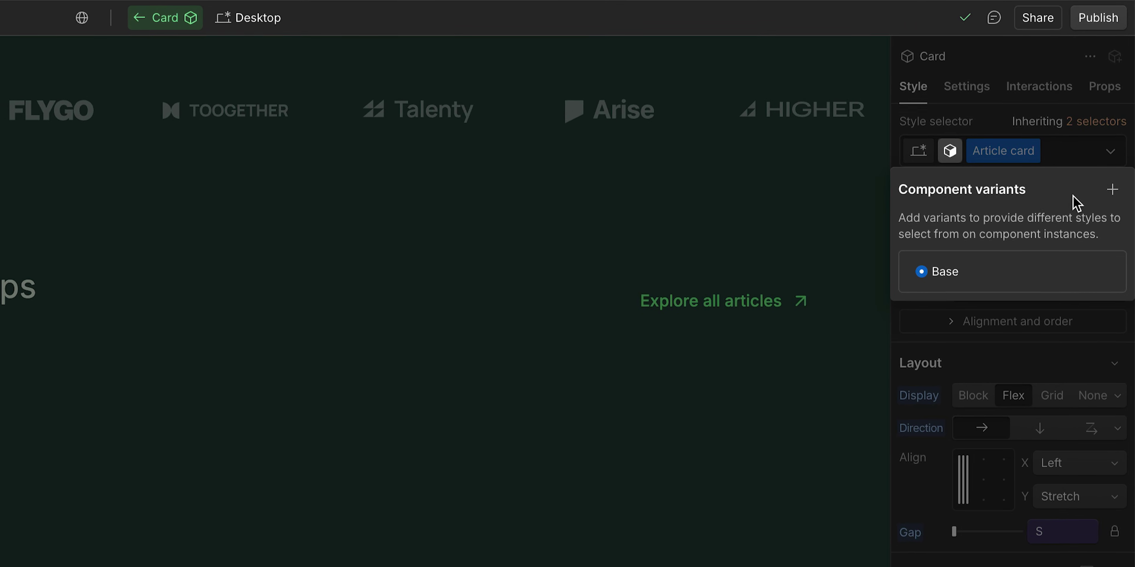
left_click(1117, 150)
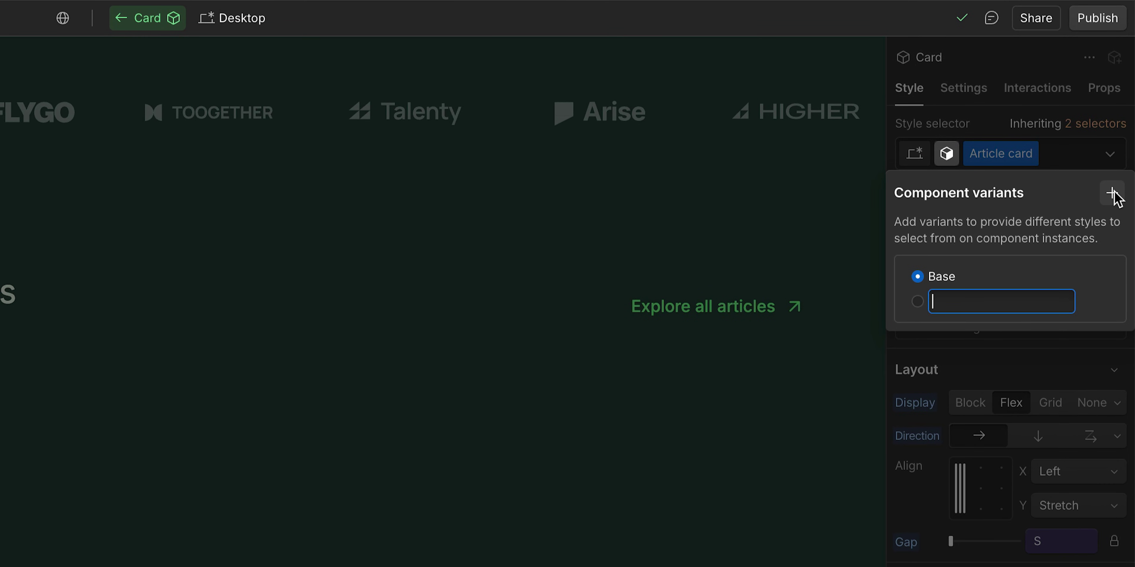
type("Vertical")
key("Return")
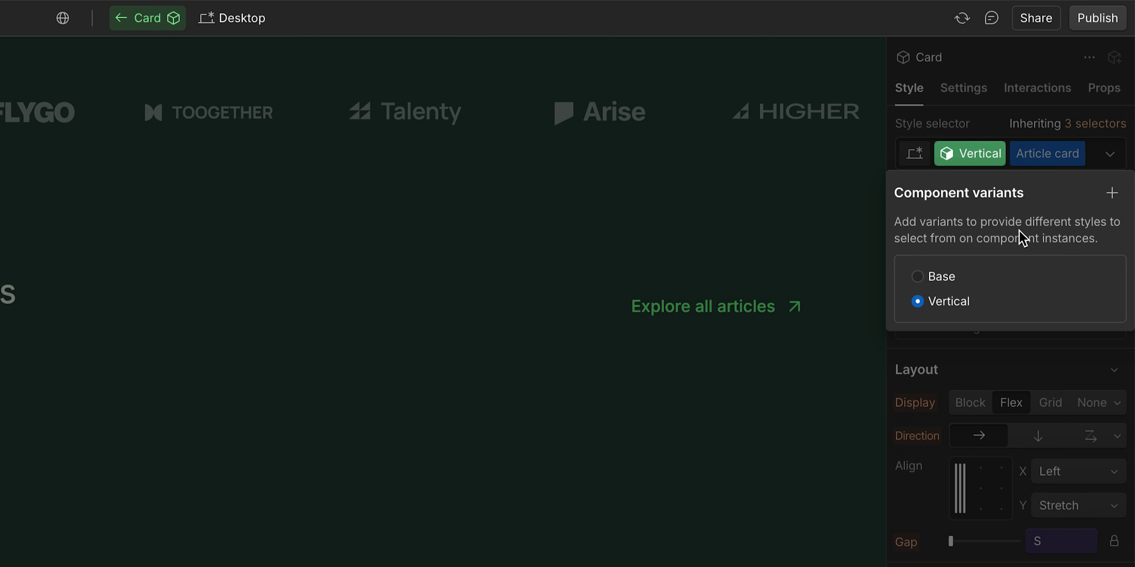
Rename the Card's Base variant to 'Horizontal'.
left_click(972, 278)
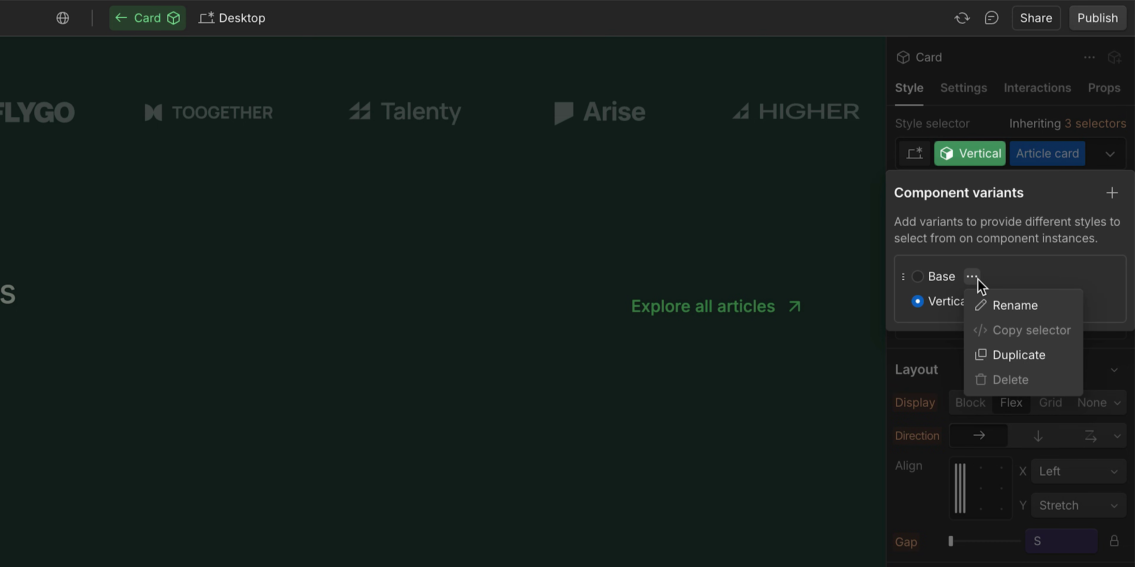
left_click(993, 305)
type("Hor")
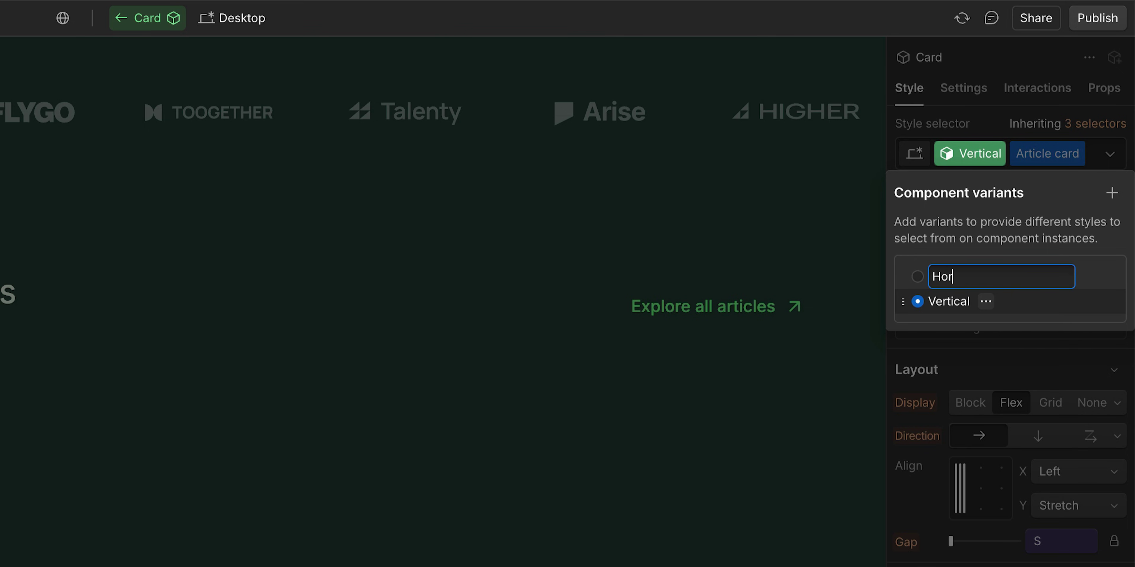
type("izontal")
key("Return")
Set the Vertical Card's layout direction to vertical and its width to 18 rem.
left_click(997, 380)
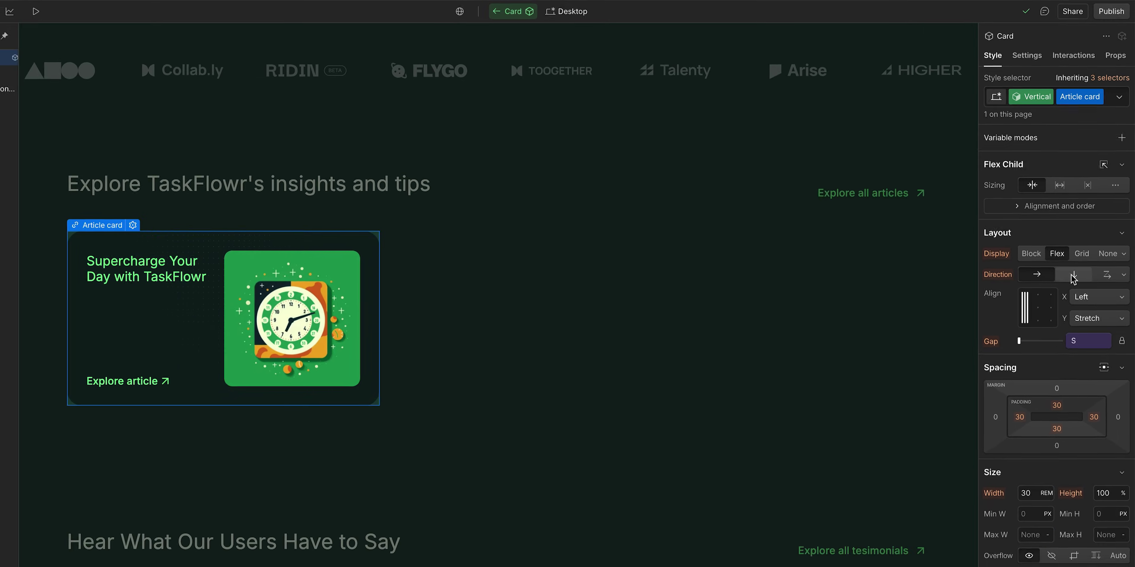
left_click(1062, 328)
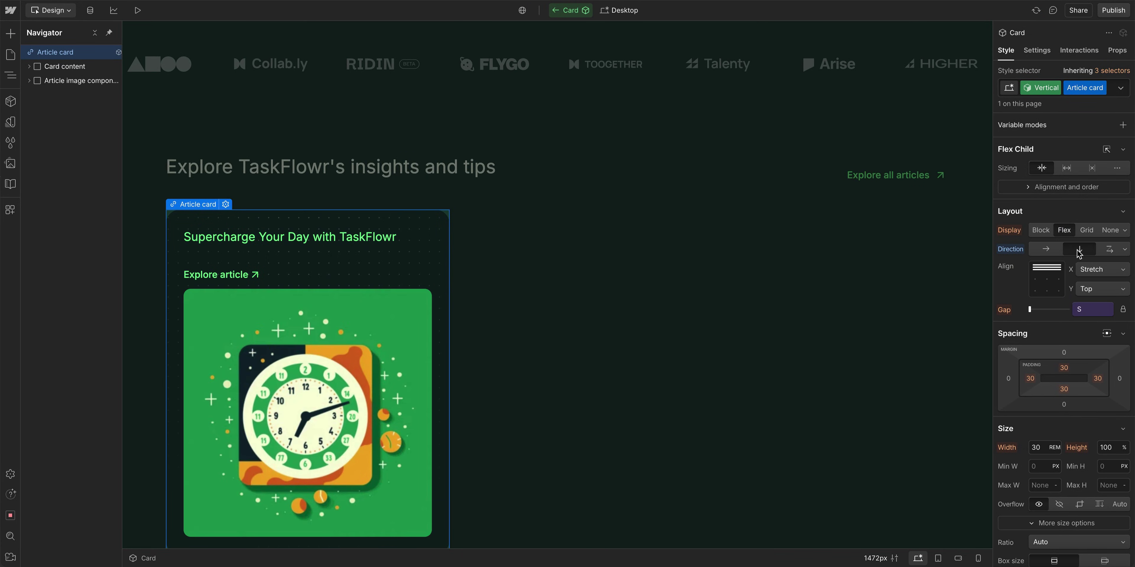
left_click(1040, 448)
key("Return")
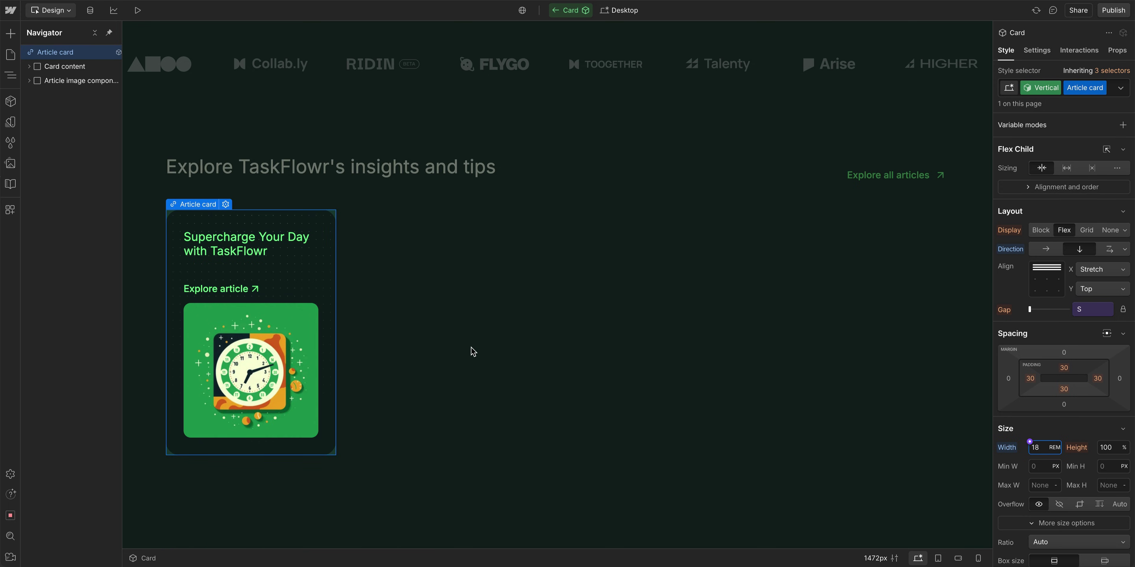
Give the Card content block a 20 px bottom margin.
left_click(292, 258)
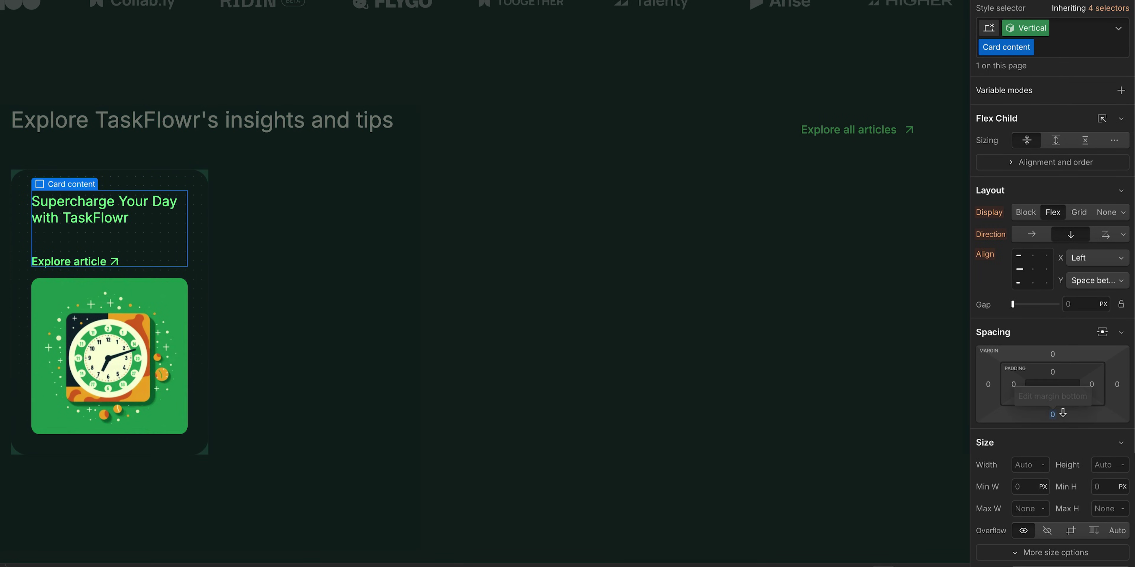
mouse_move(1053, 414)
left_mouse_down()
mouse_move(1062, 441)
mouse_move(1066, 429)
left_mouse_up()
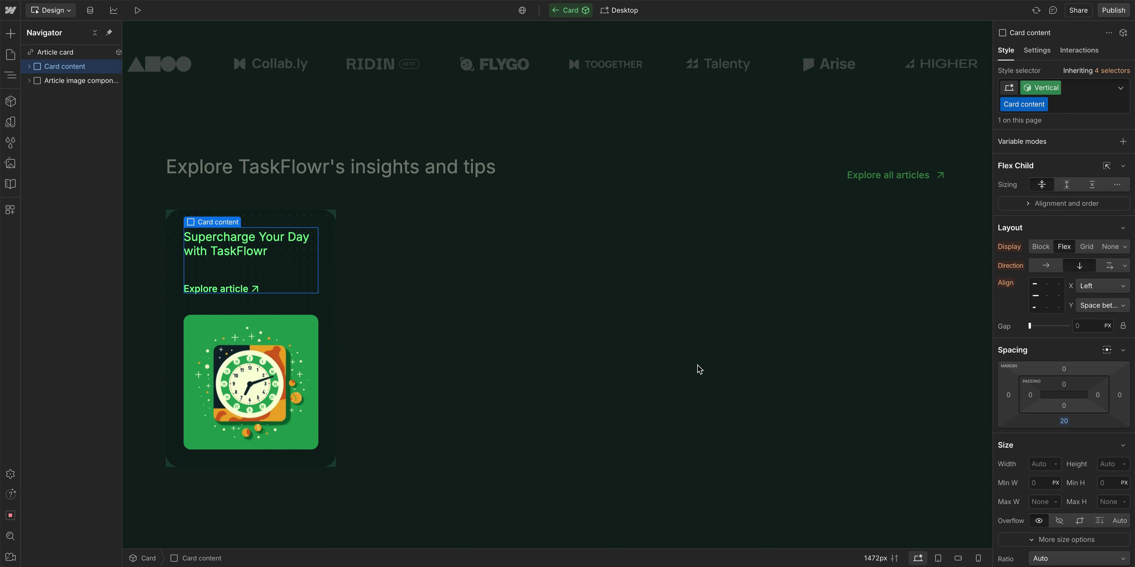
Copy and paste the article card, then set the pasted card to the Vertical variant.
left_click(695, 368)
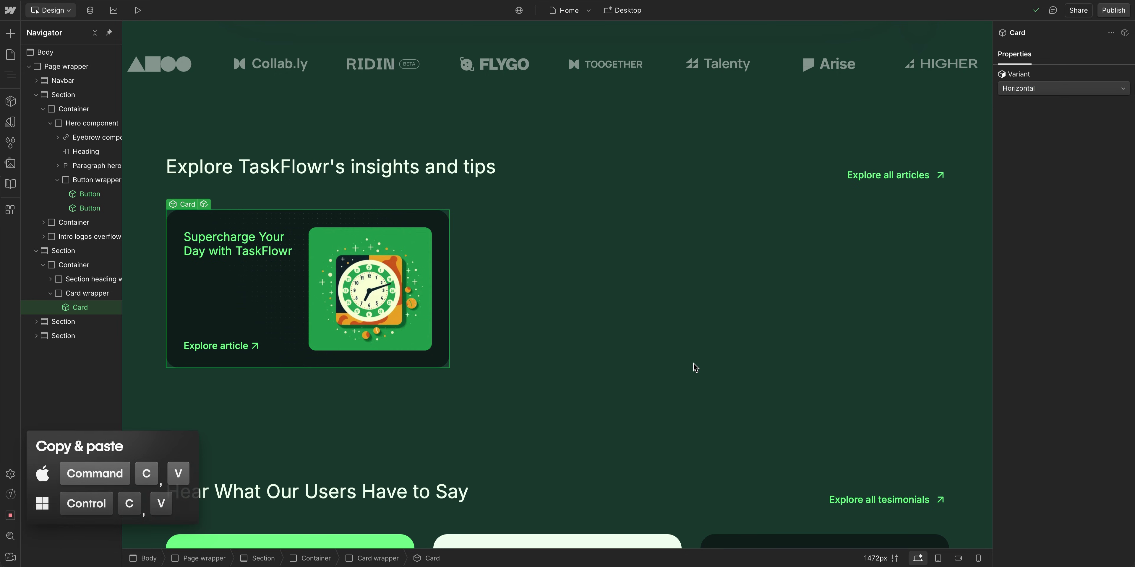
key("ctrl+c")
key("ctrl+v")
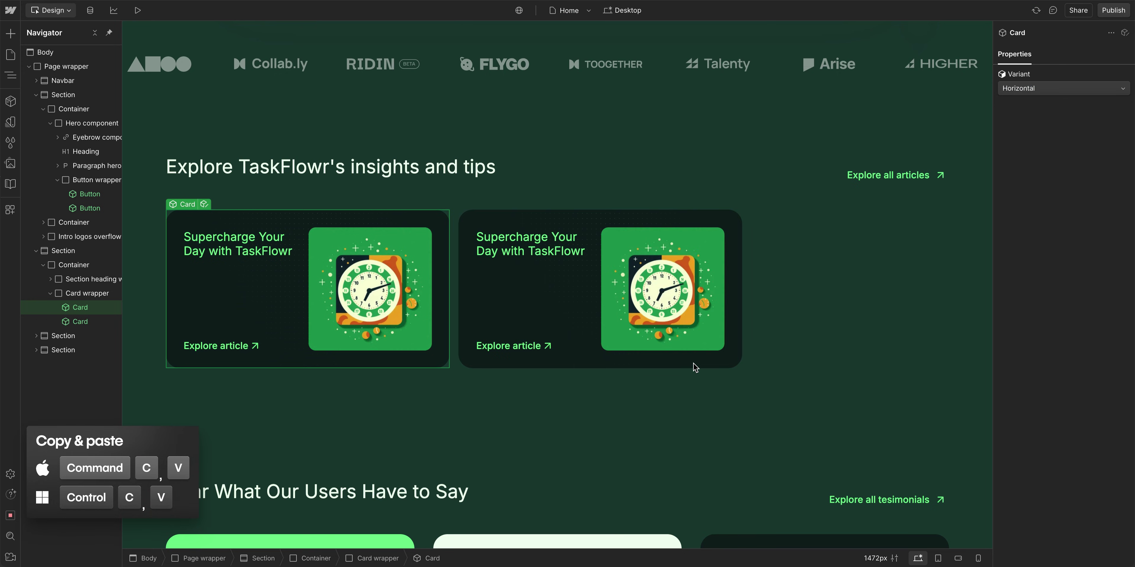
left_click(700, 323)
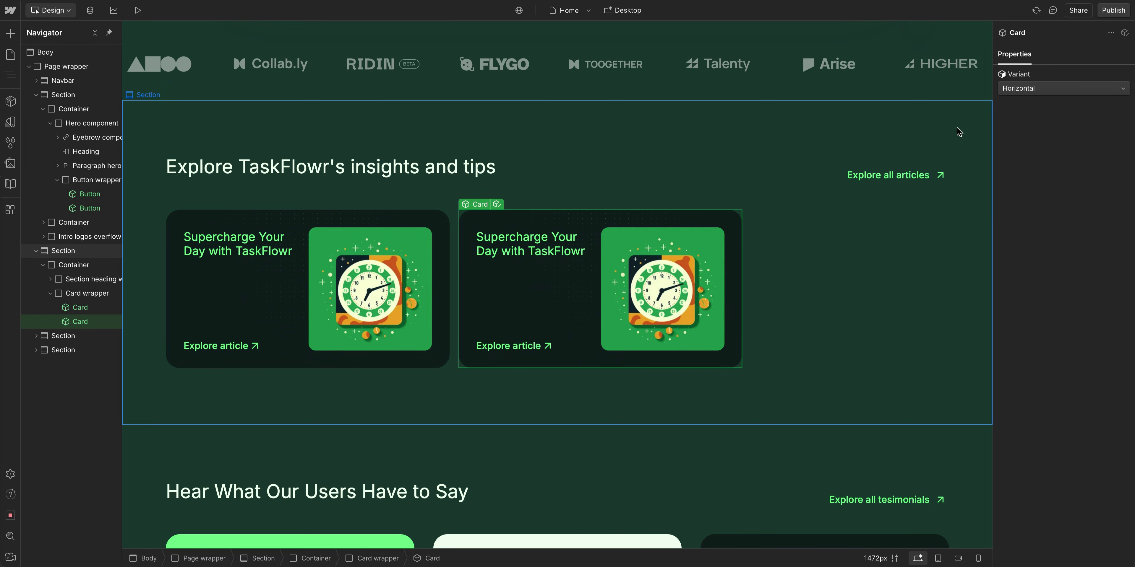
left_click(1027, 90)
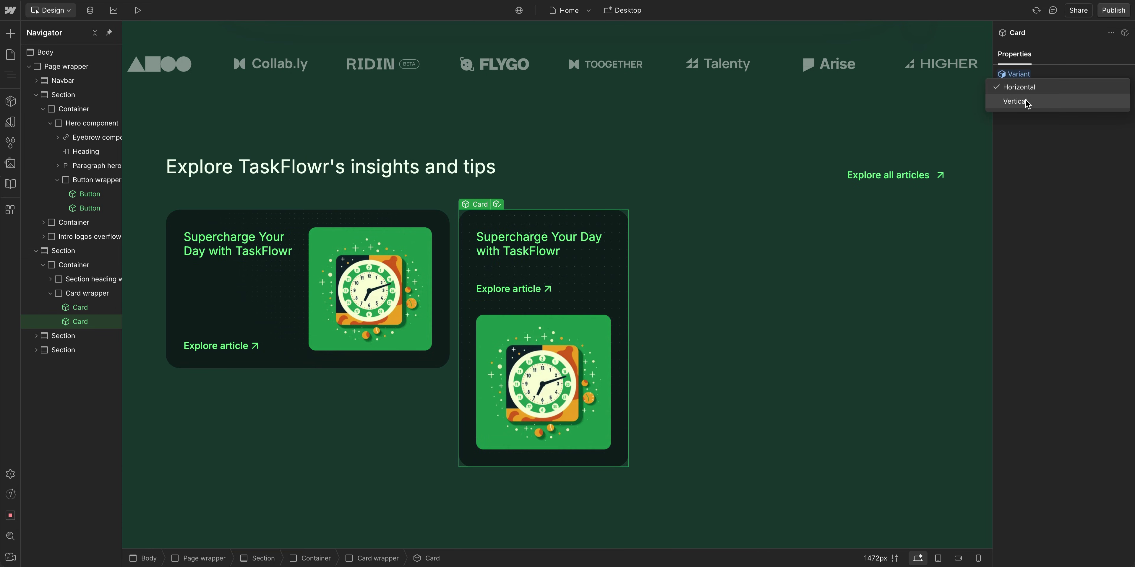
left_click(1026, 102)
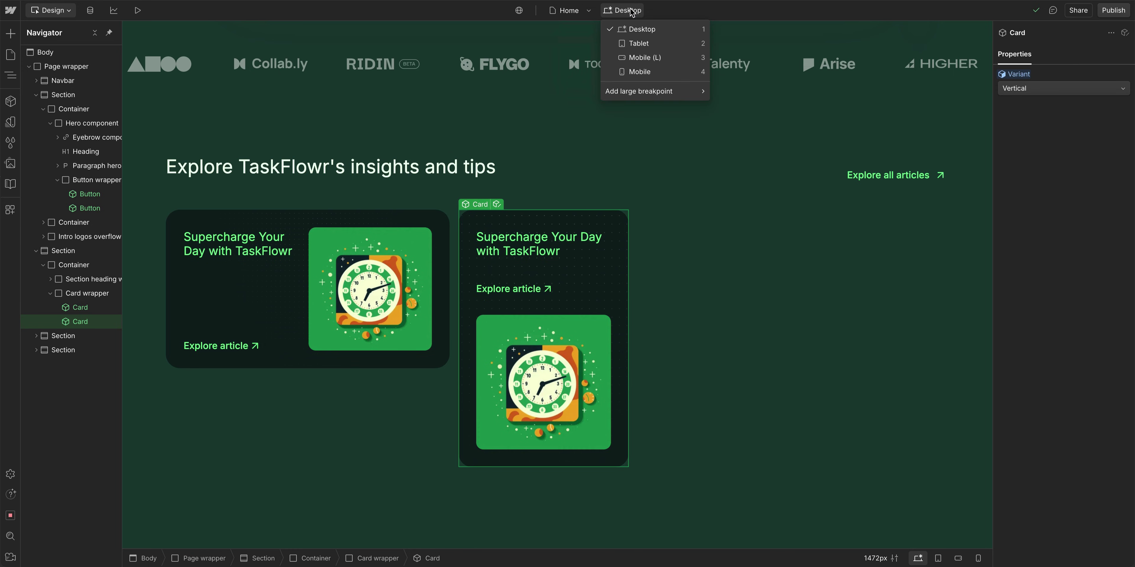
At the Tablet breakpoint, set the first article card to Vertical, then return to Desktop.
left_click(638, 44)
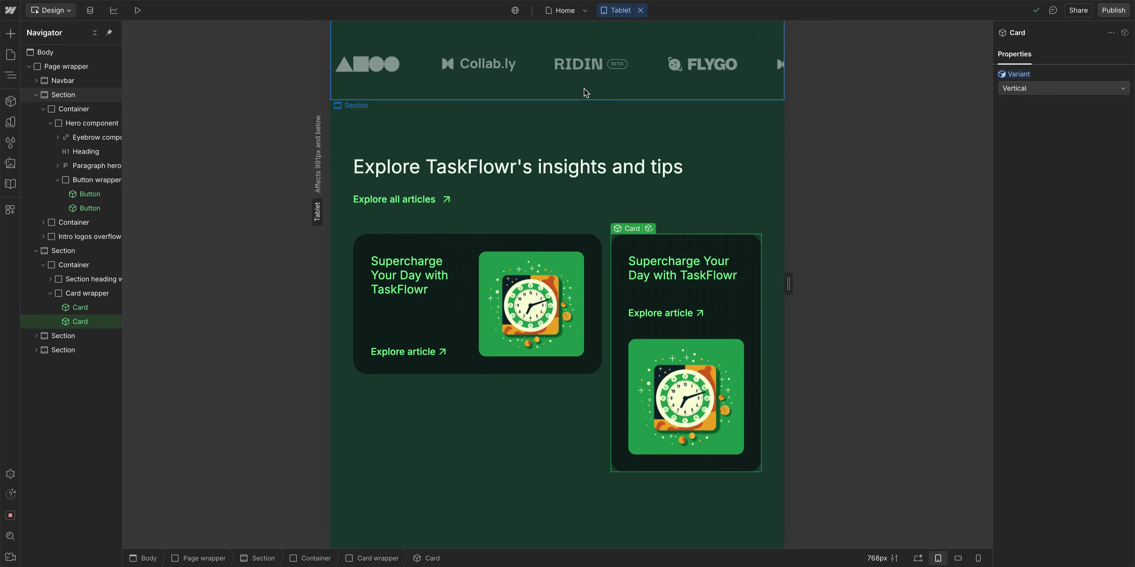
left_click(446, 250)
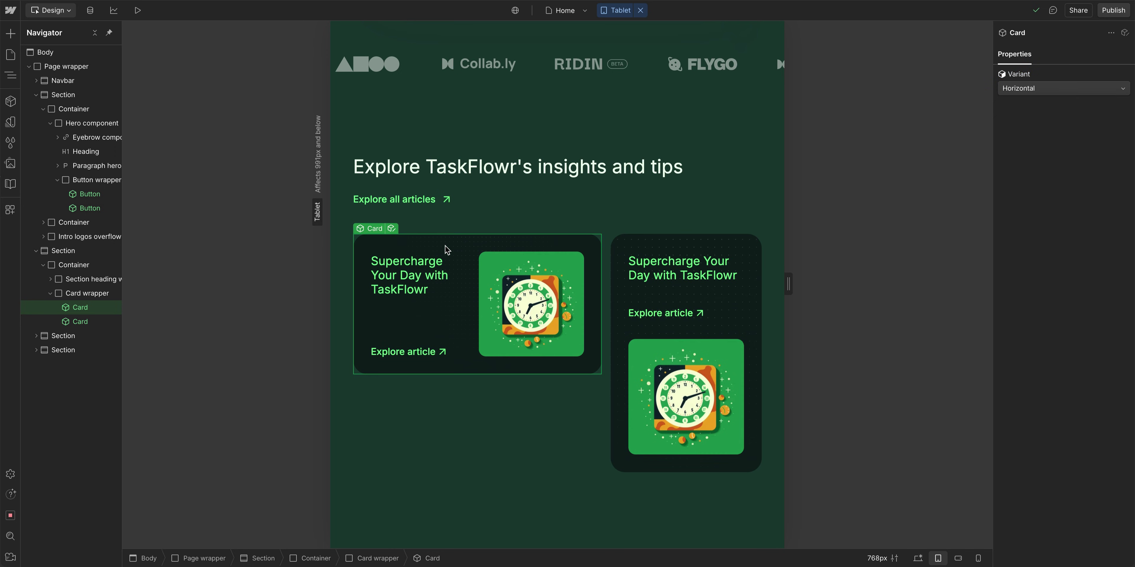
left_click(1017, 88)
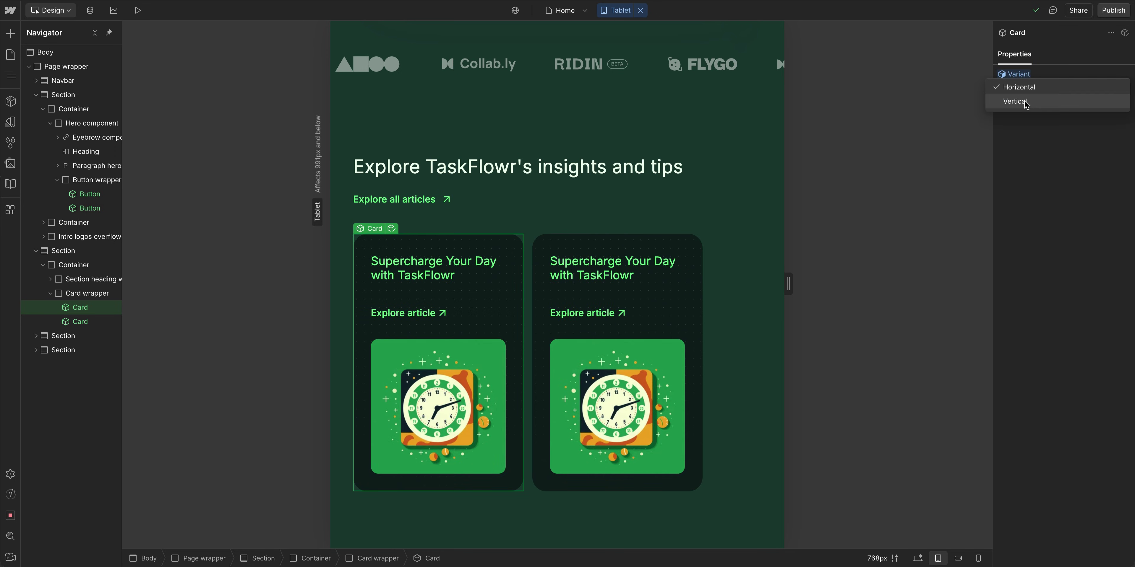
left_click(1017, 102)
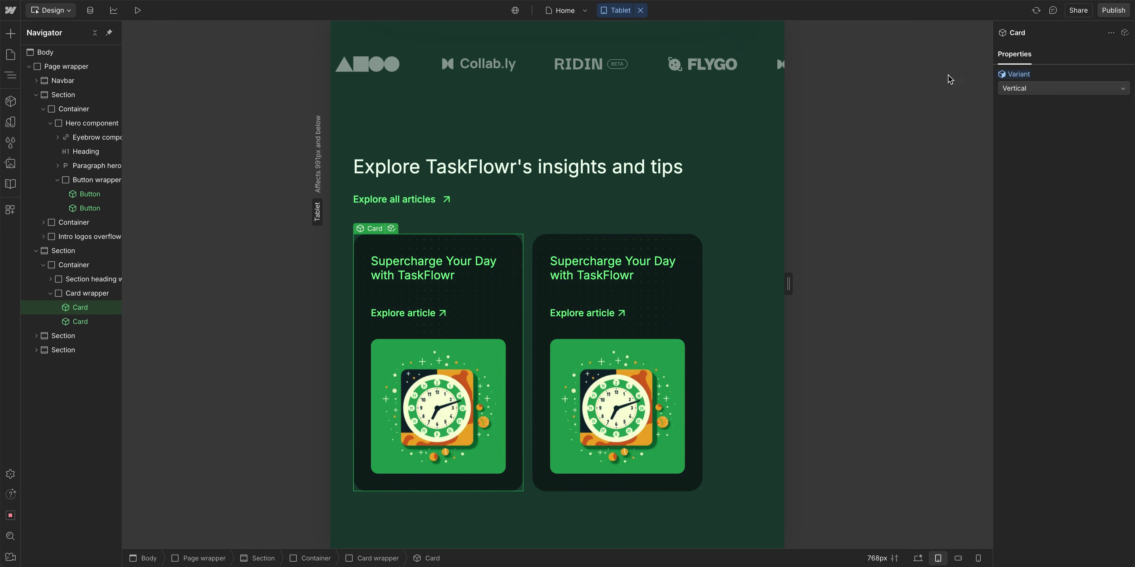
left_click(620, 14)
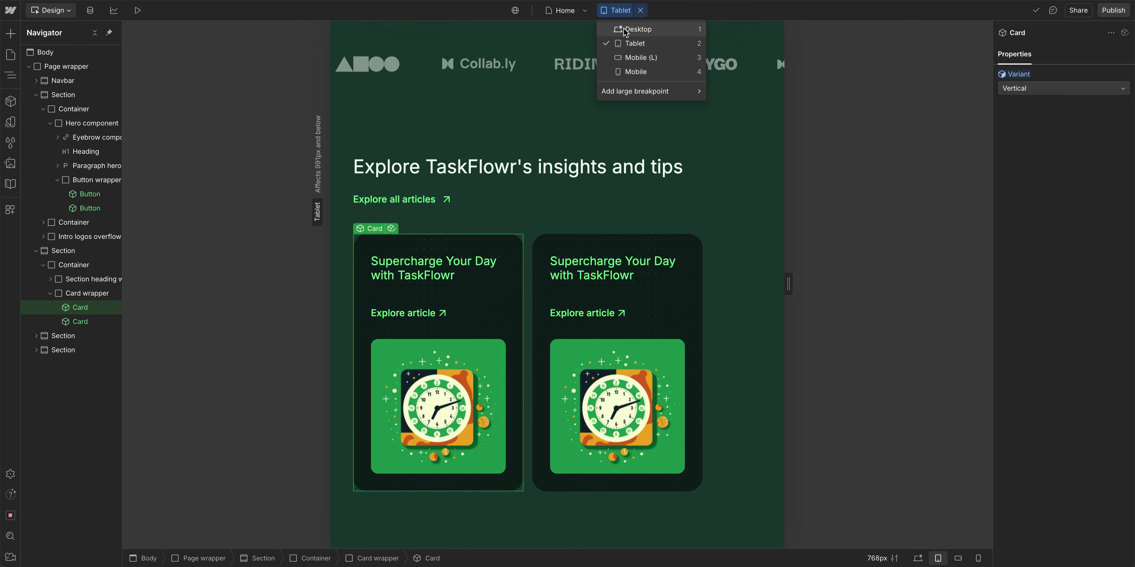
left_click(635, 29)
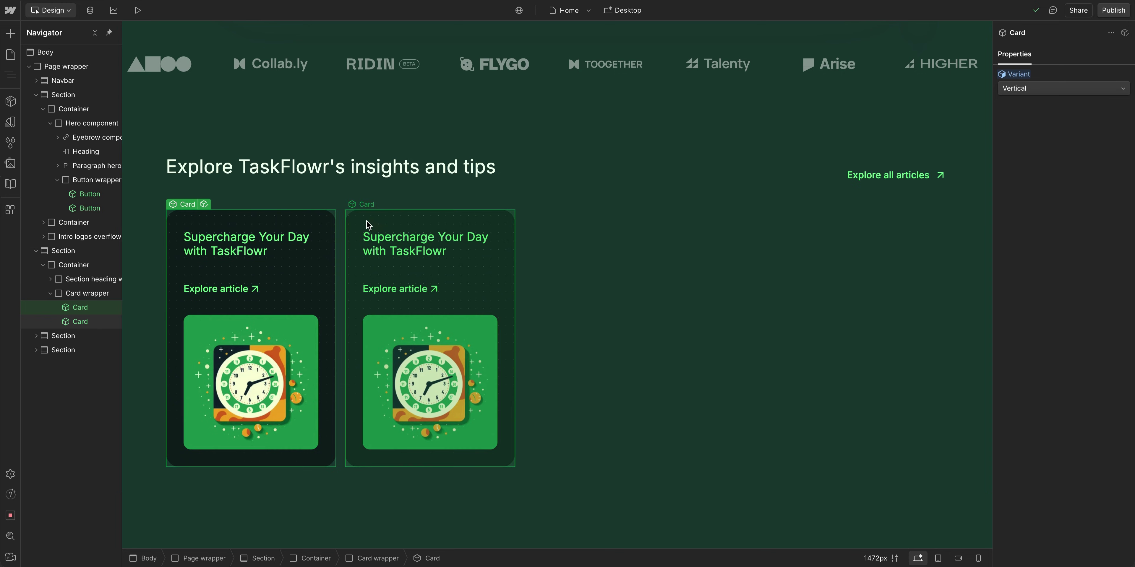
In the Card component at the Tablet breakpoint, cut the Vertical card's padding from 30 to 20 on all sides.
left_click(205, 204)
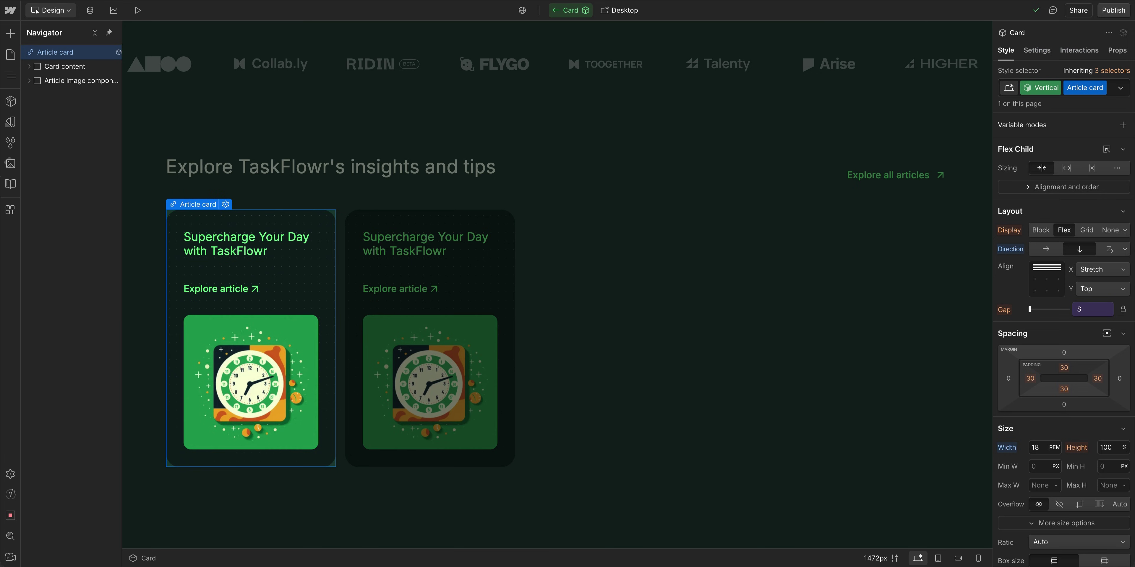
left_click(633, 11)
left_click(635, 43)
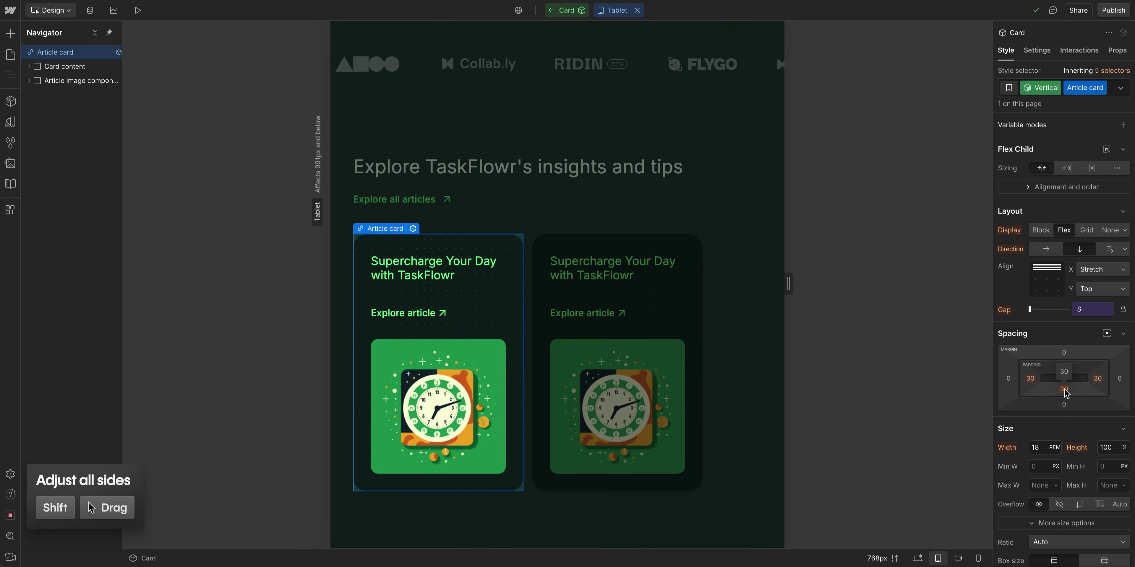
mouse_move(1065, 393)
left_mouse_down()
mouse_move(1066, 382)
mouse_move(1070, 395)
left_mouse_up()
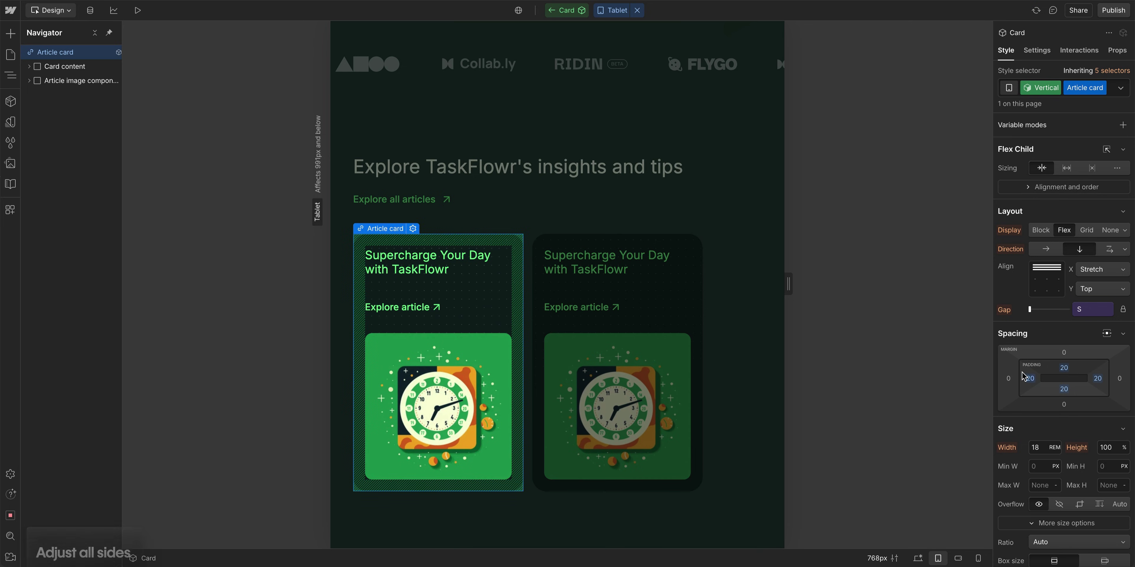
left_click(616, 13)
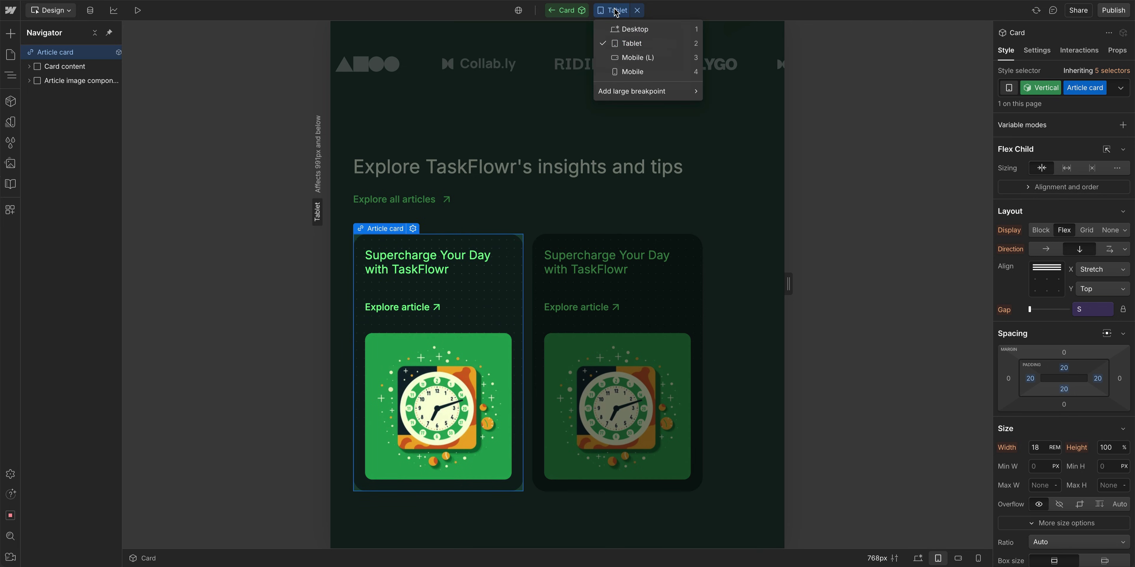
Switch the Card editor back to the Desktop breakpoint, where the padding stays 30.
left_click(619, 30)
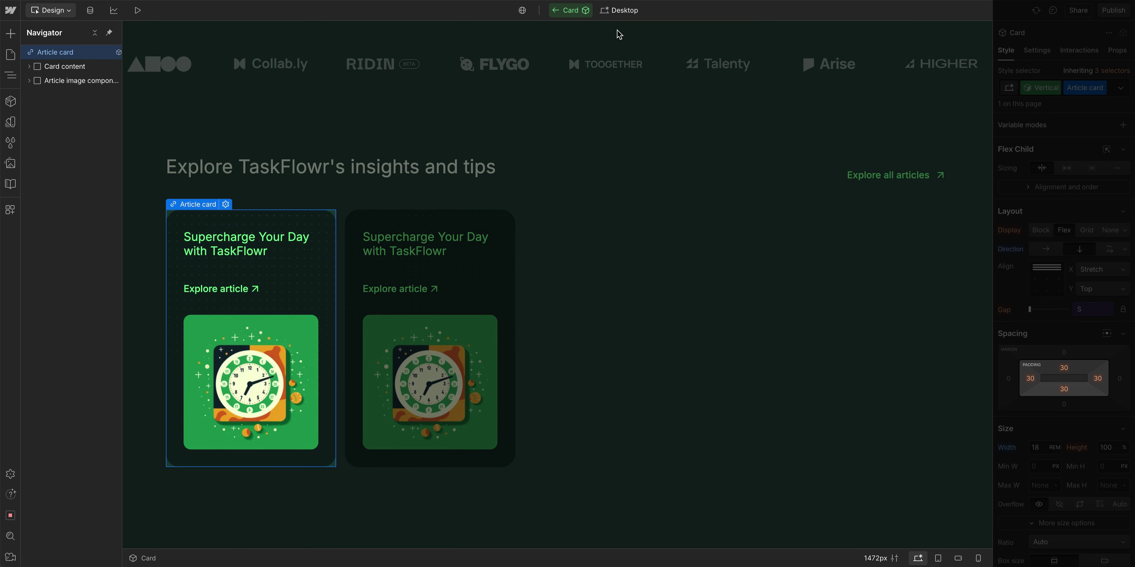